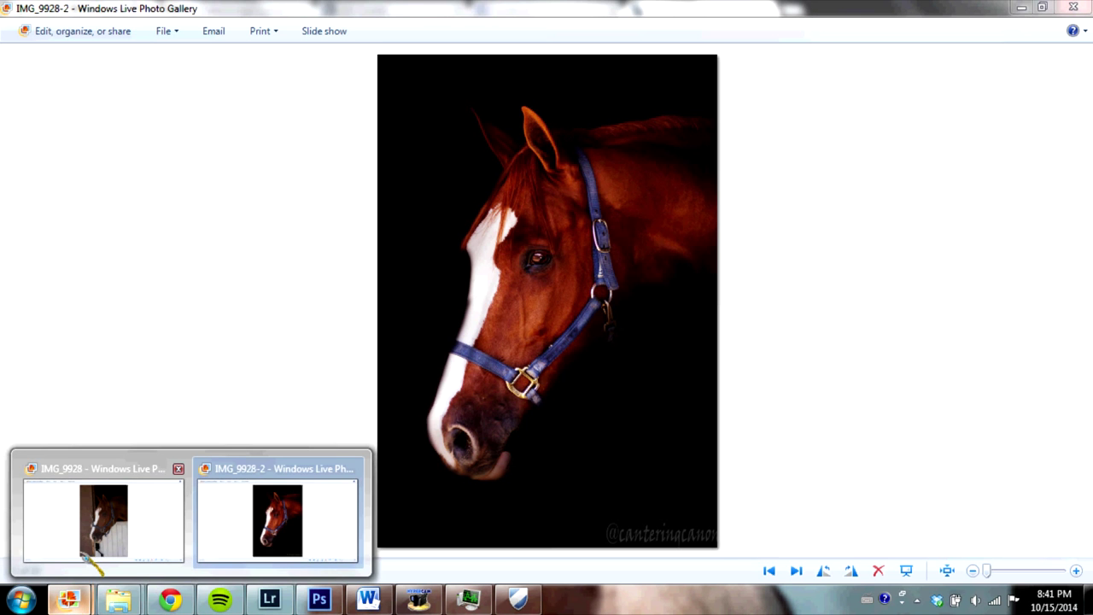
Compare barn photo IMG_9928 with black-background edit IMG_9928-2, then switch to Lightroom.
left_click(102, 521)
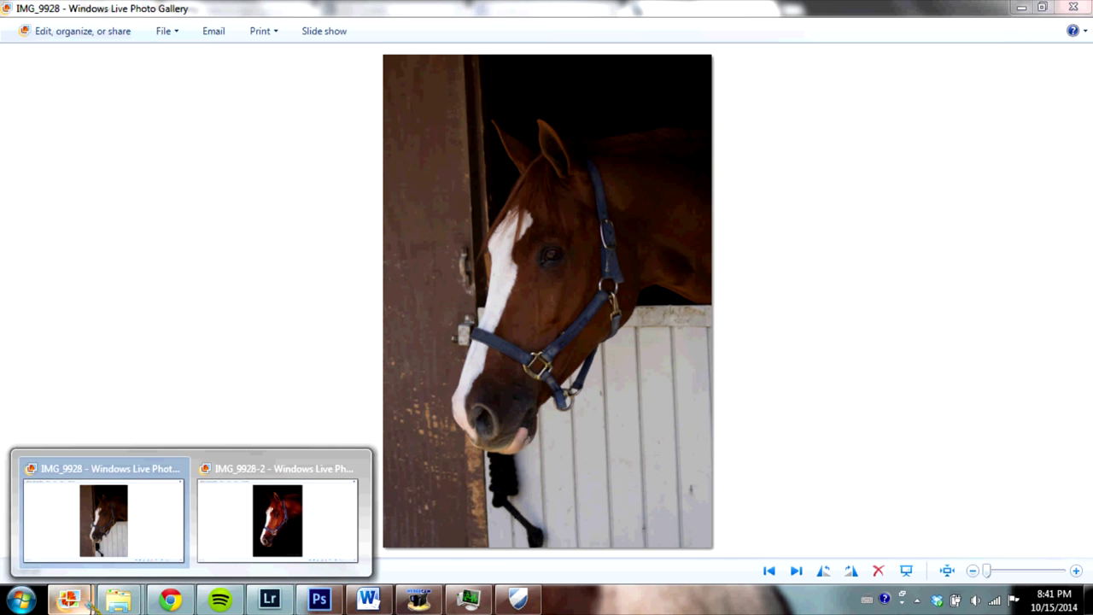
left_click(277, 521)
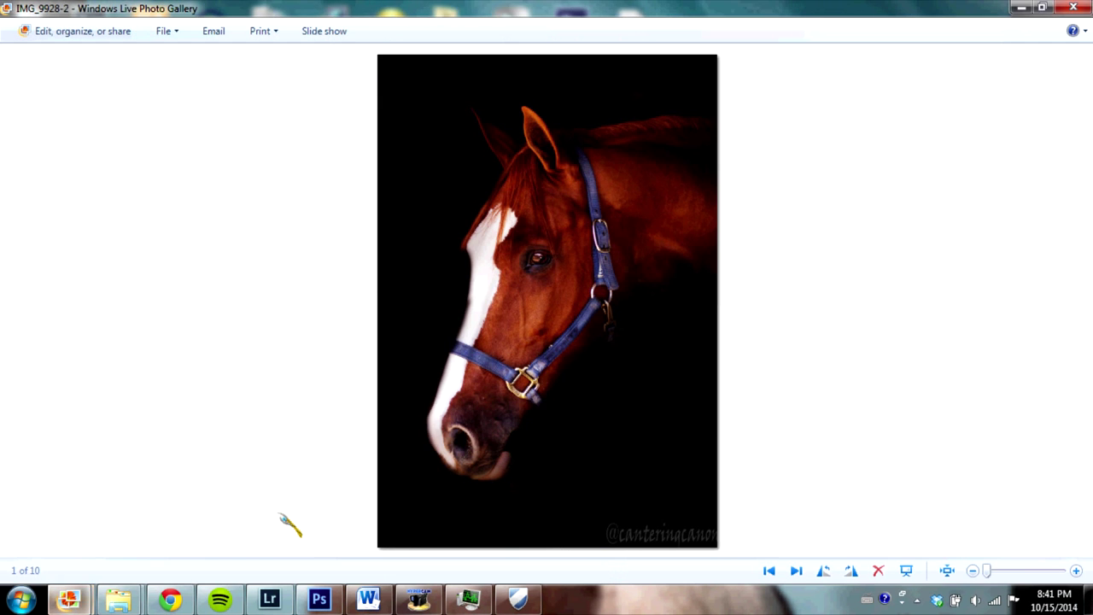
key("XF86AudioLowerVolume")
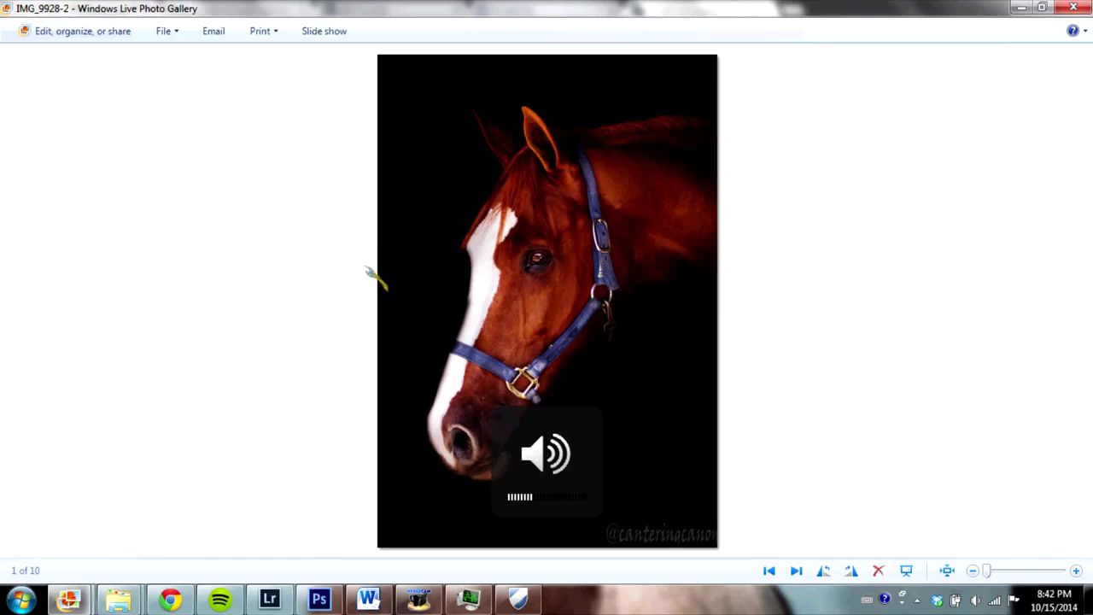
left_click(269, 600)
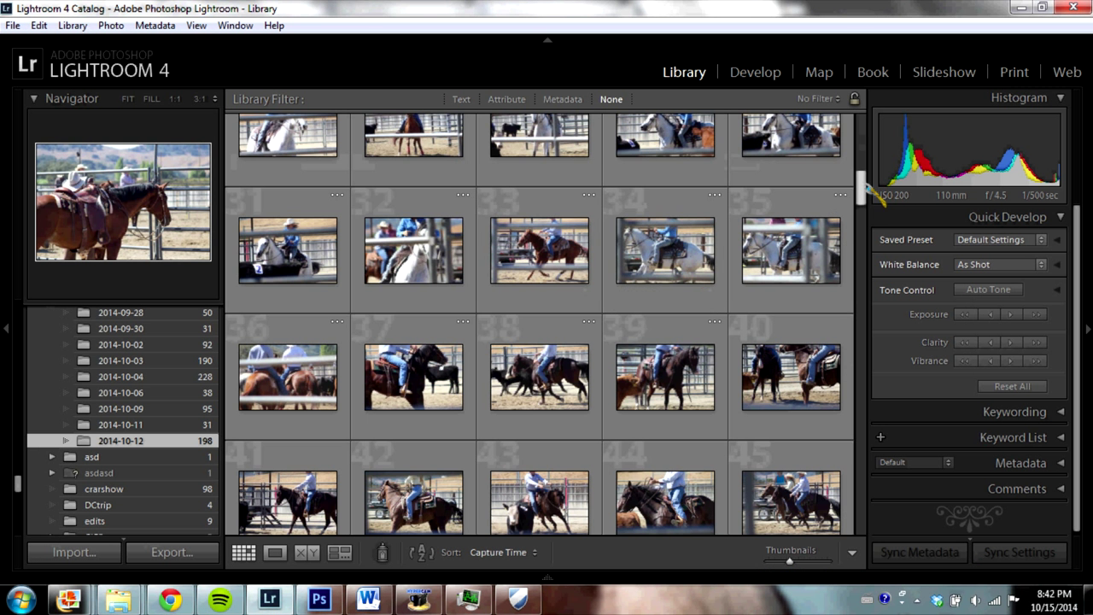
left_click_drag(859, 175, 859, 248)
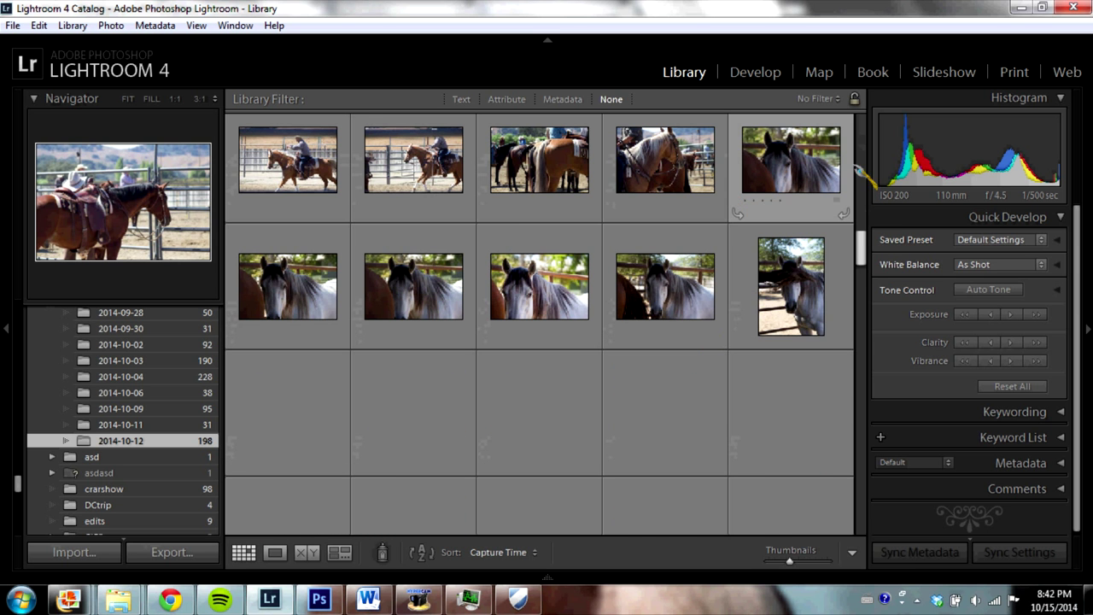
left_click_drag(862, 247, 873, 265)
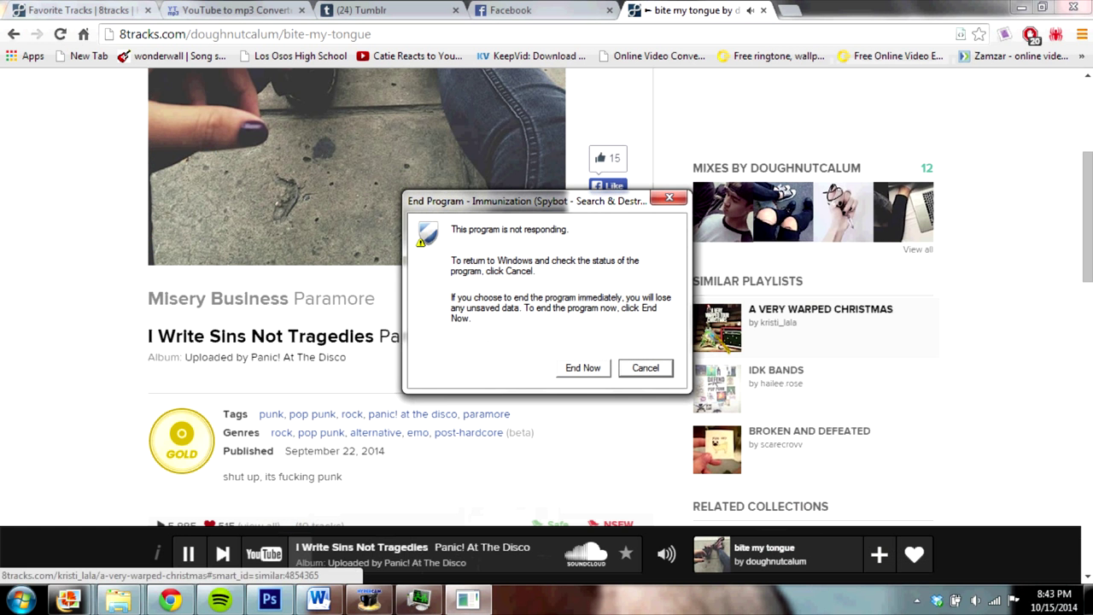
Dismiss the End Program warning and bring the black-background horse edit back in Photo Gallery.
left_click(584, 367)
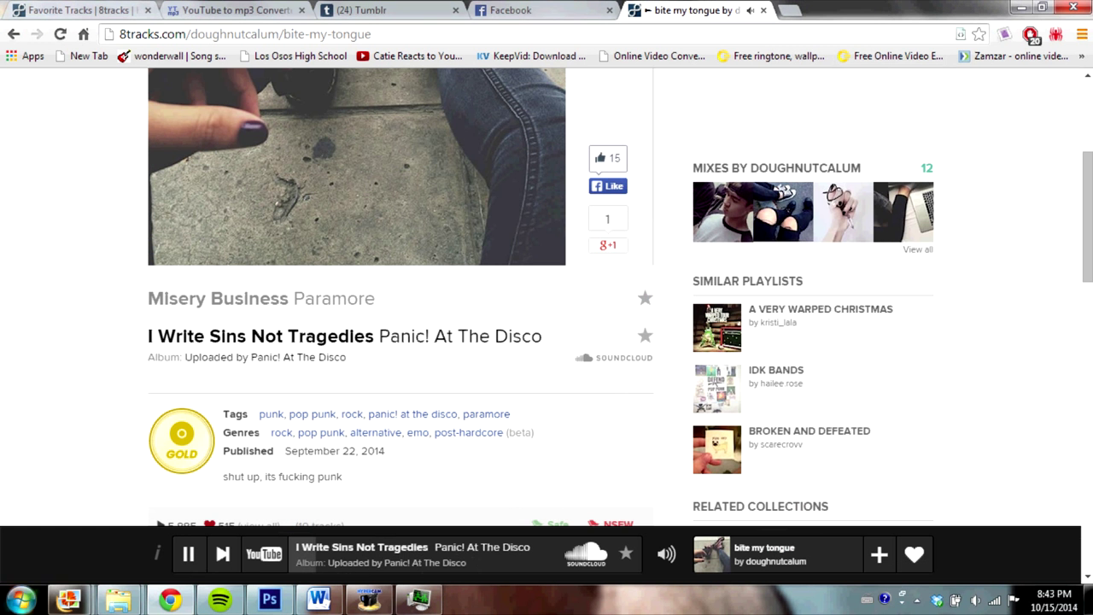
left_click(21, 601)
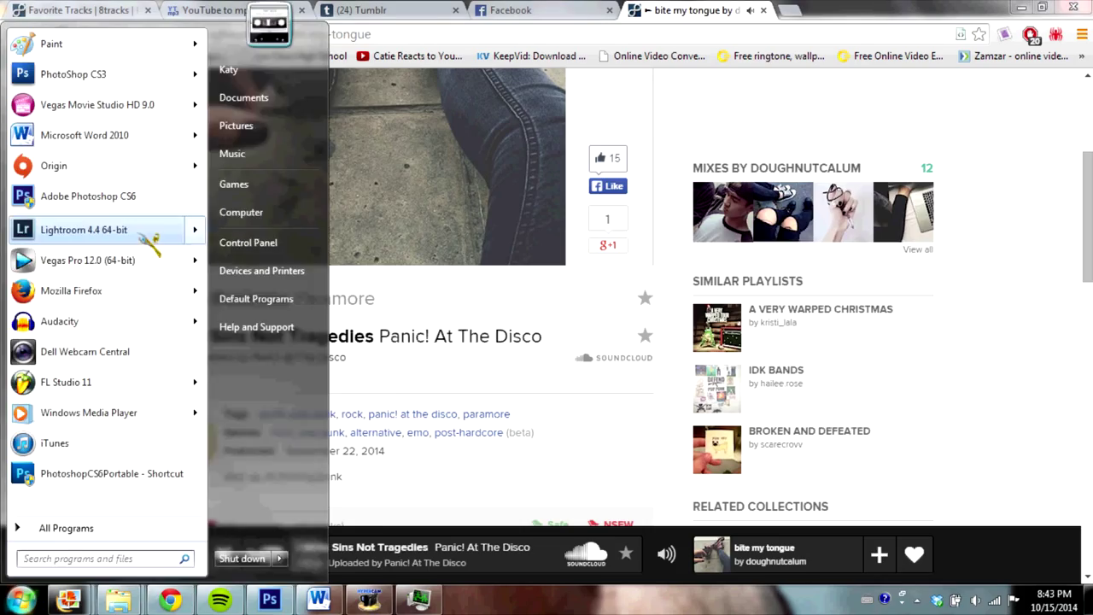
mouse_move(96, 230)
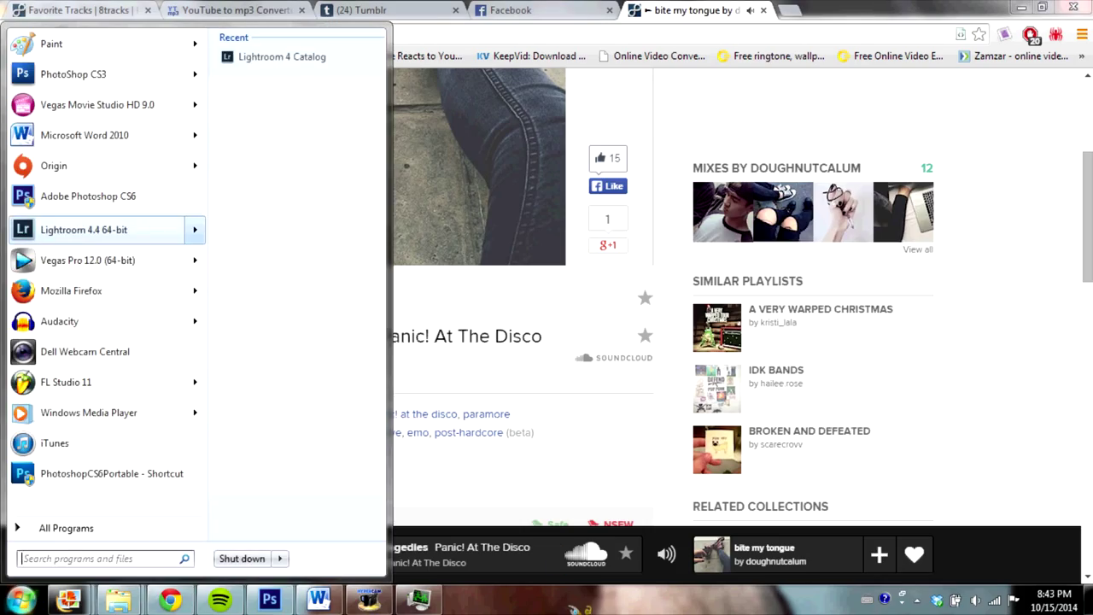
key("XF86AudioLowerVolume")
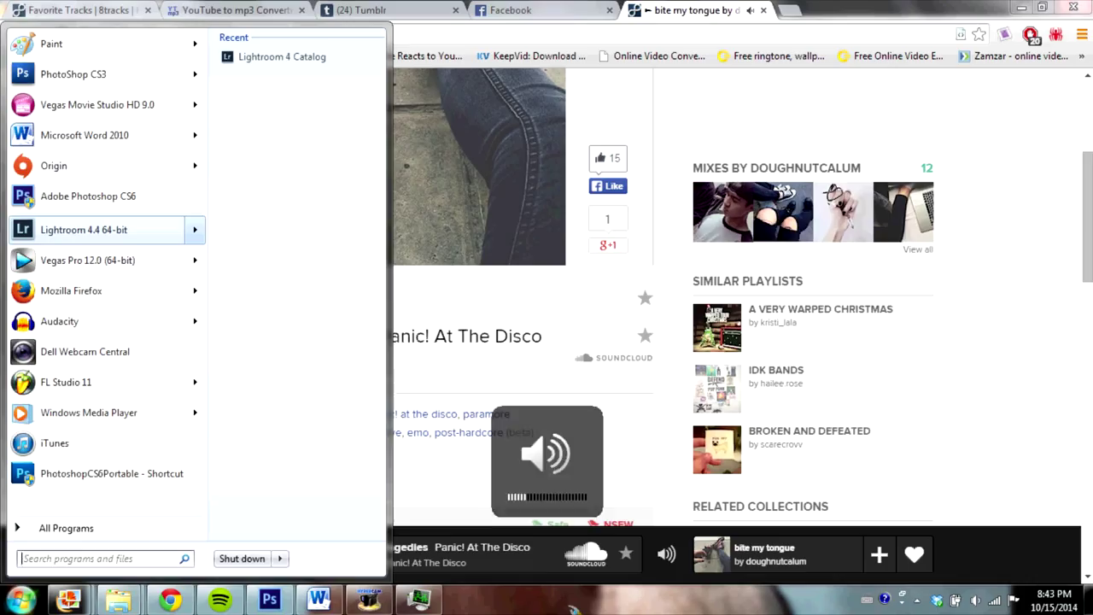
left_click(69, 600)
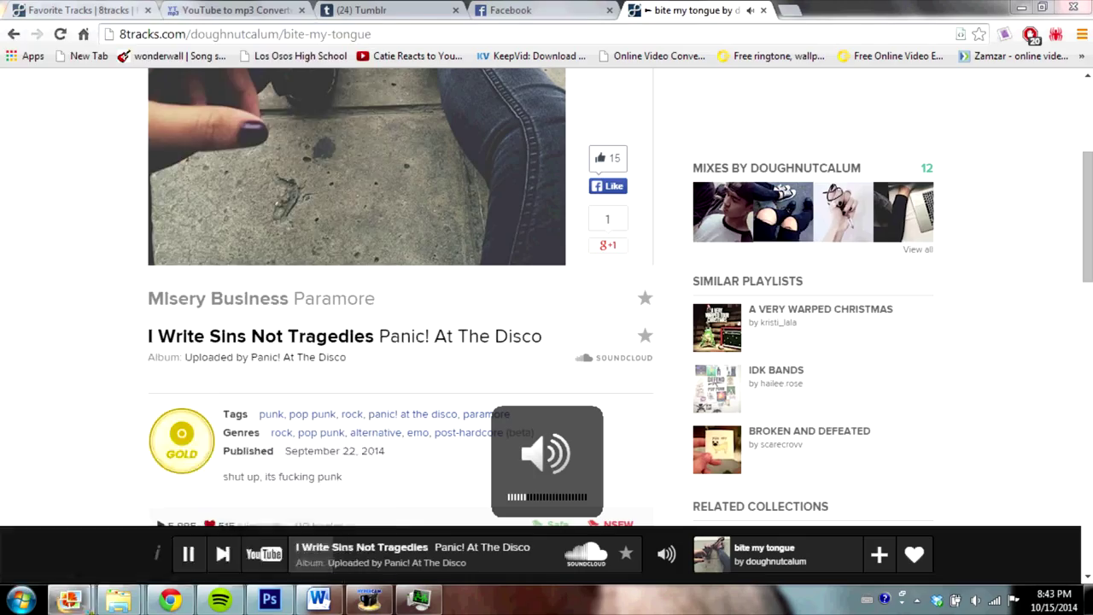
left_click(94, 529)
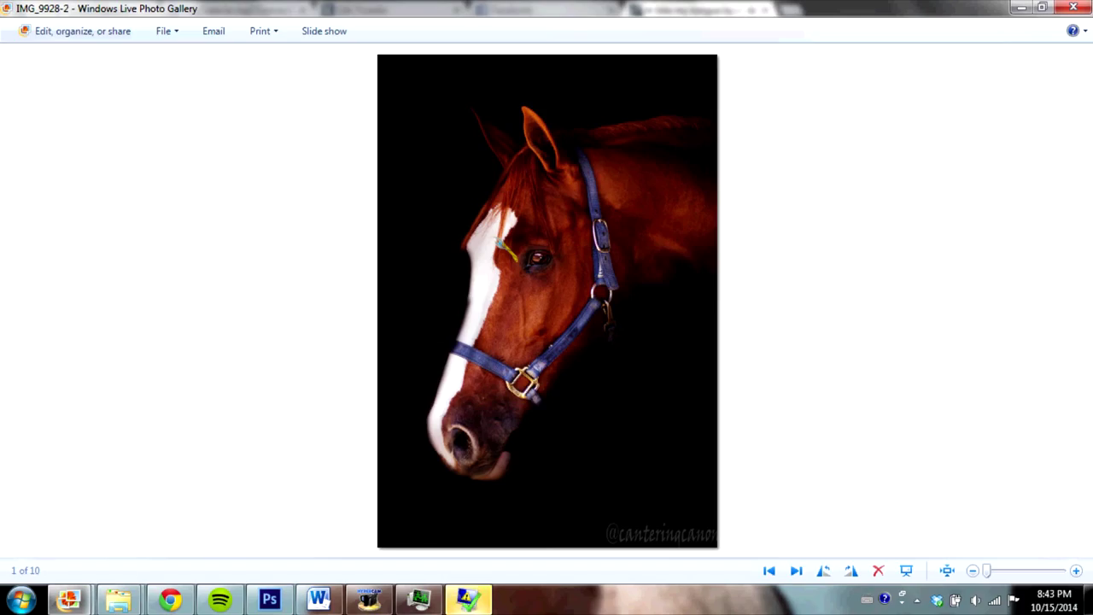
Cancel the not-responding warning and bring up the Start menu to launch Lightroom 4.4 64-bit.
key("XF86AudioLowerVolume")
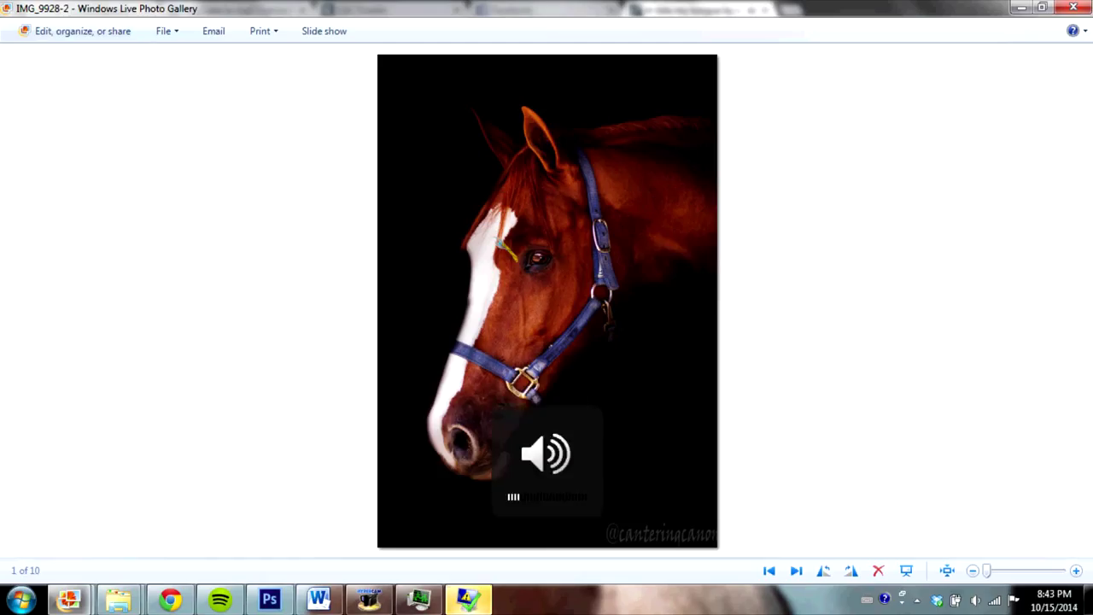
left_click(468, 601)
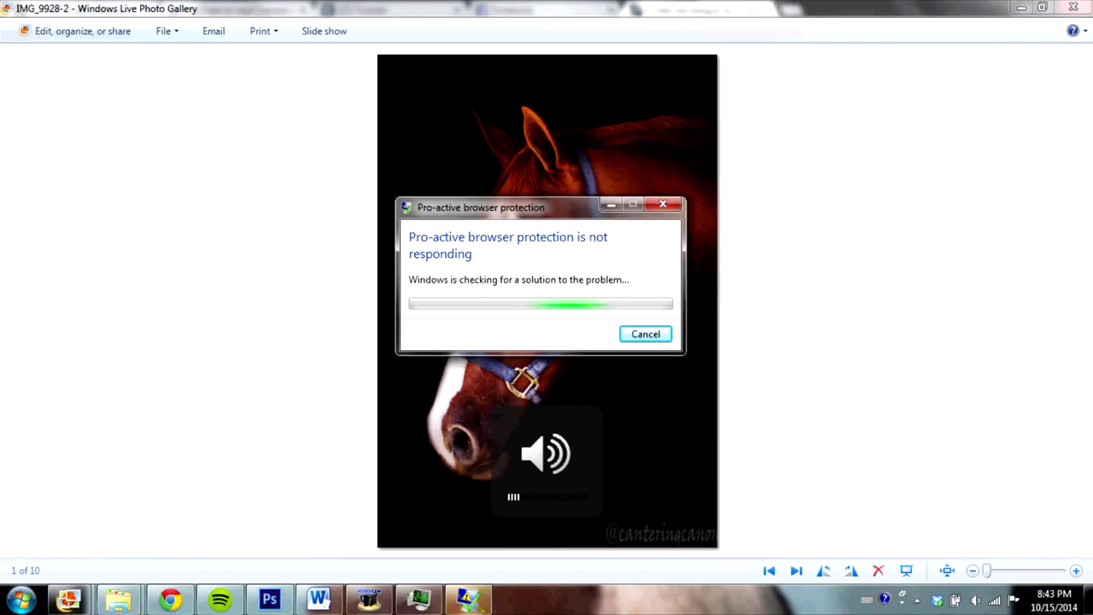
left_click(646, 334)
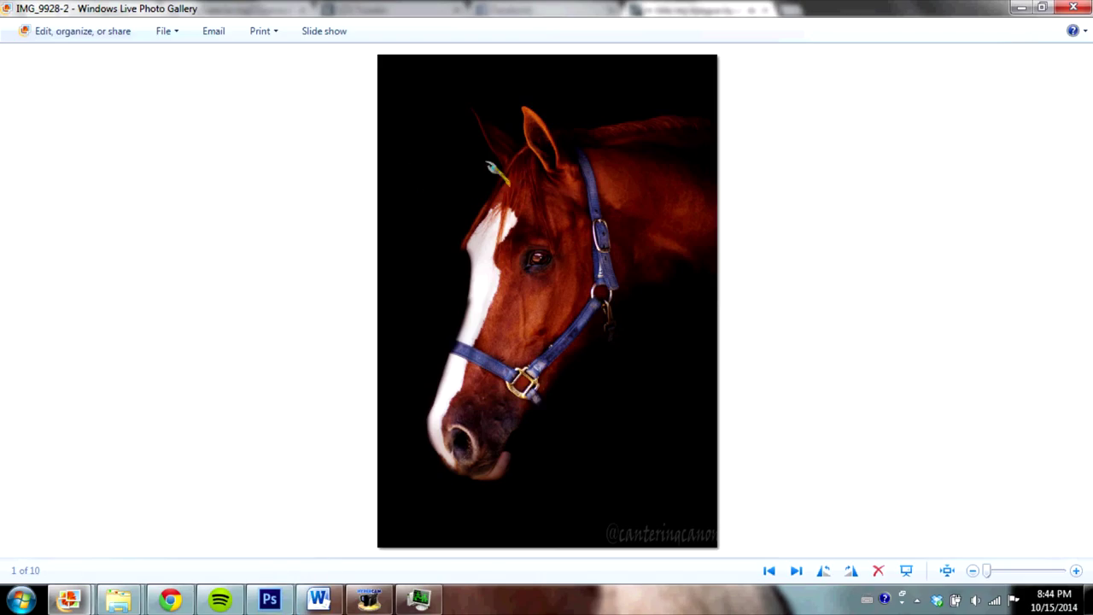
left_click(20, 600)
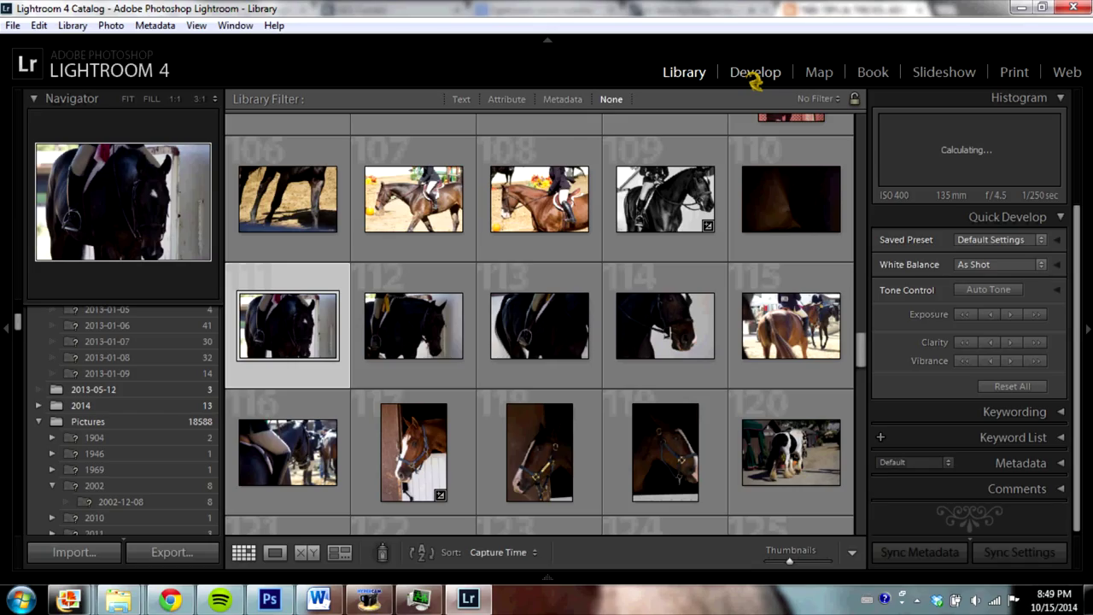
Show the selected black horse-and-rider photo full-size in Lightroom's Develop module.
left_click(756, 71)
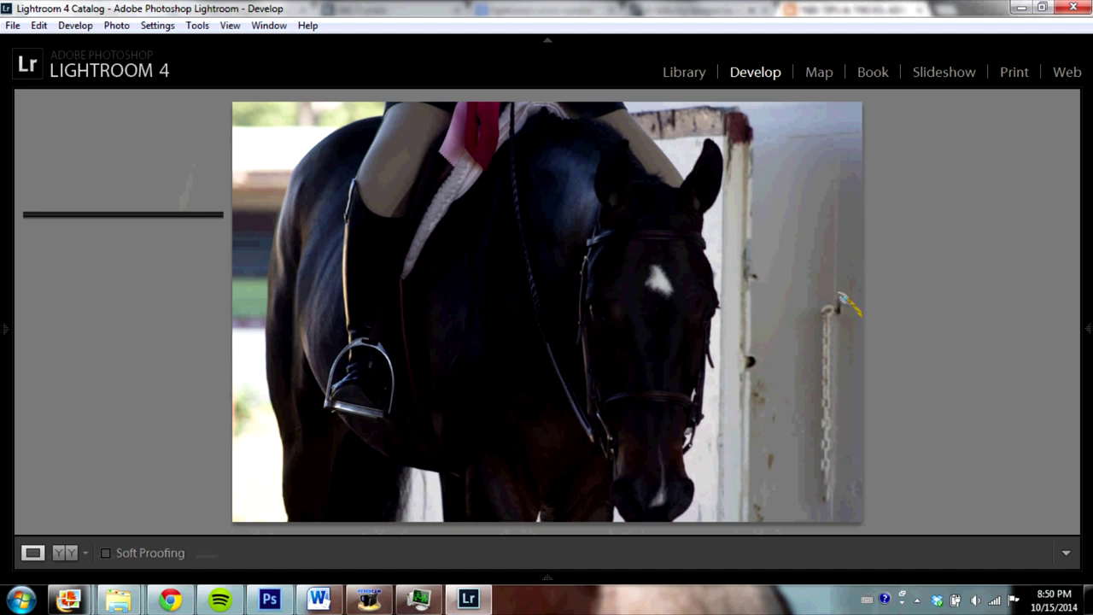
Raise Shadows and deepen Blacks in the Basic panel, trying then reverting a brighter exposure.
left_click(1086, 329)
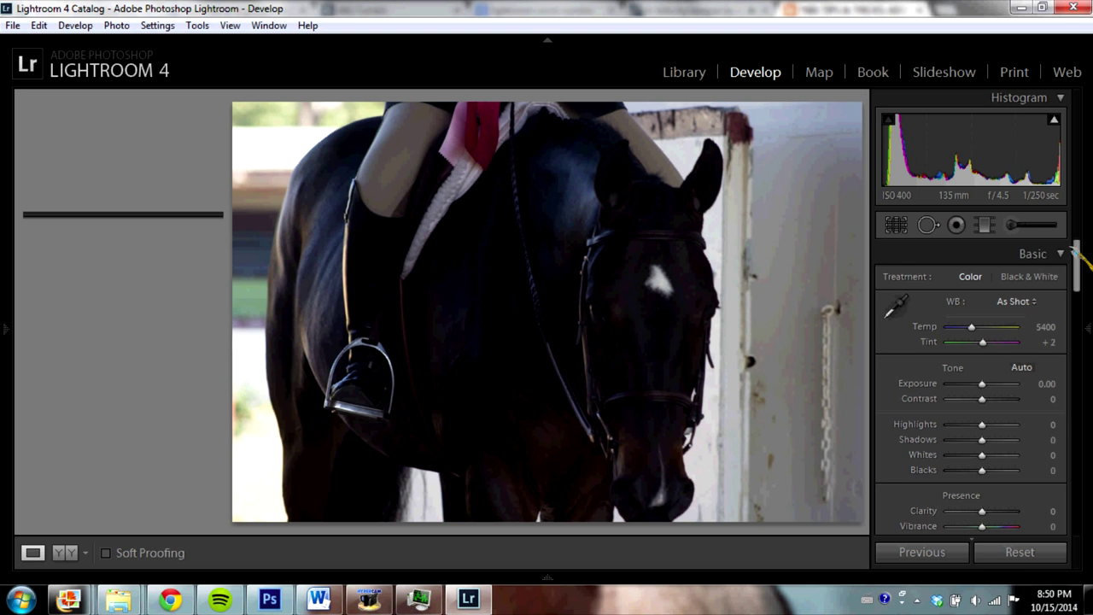
left_click_drag(1078, 260, 1079, 278)
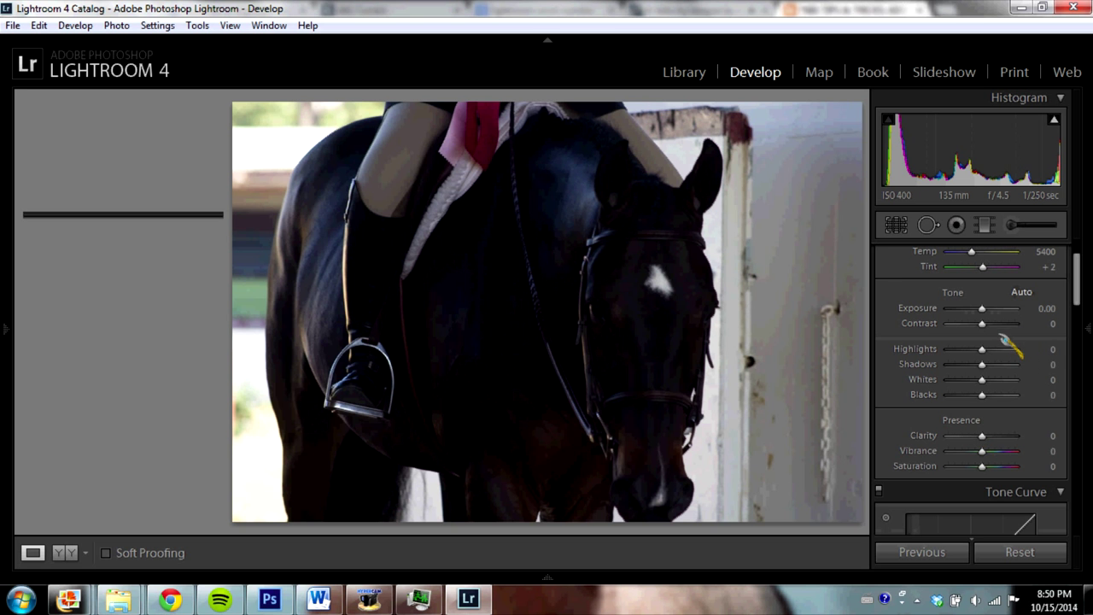
left_click_drag(982, 364, 1006, 364)
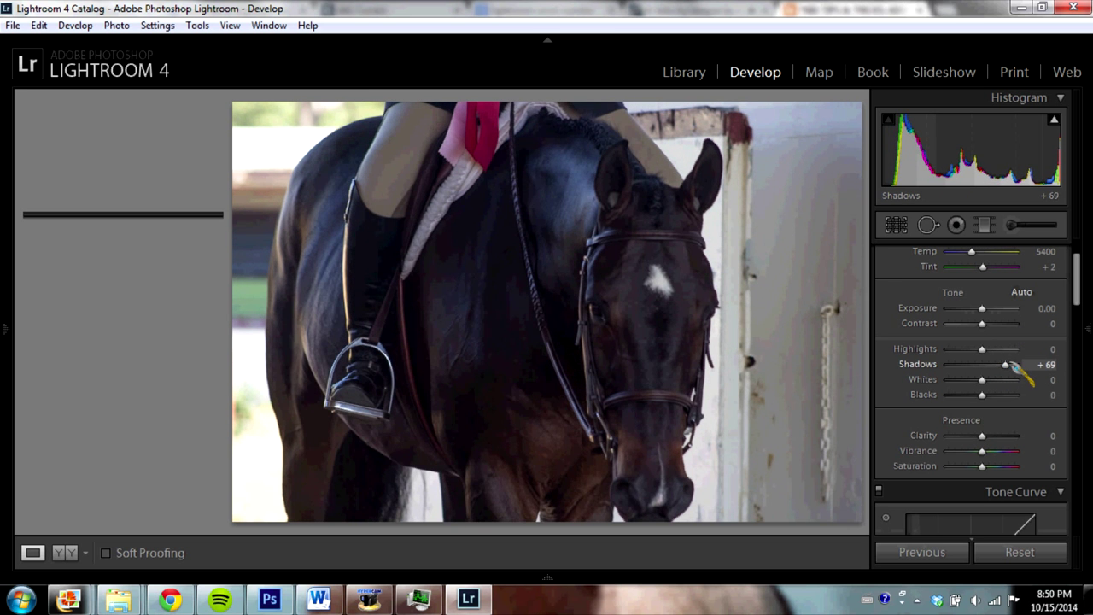
left_click_drag(982, 308, 1001, 322)
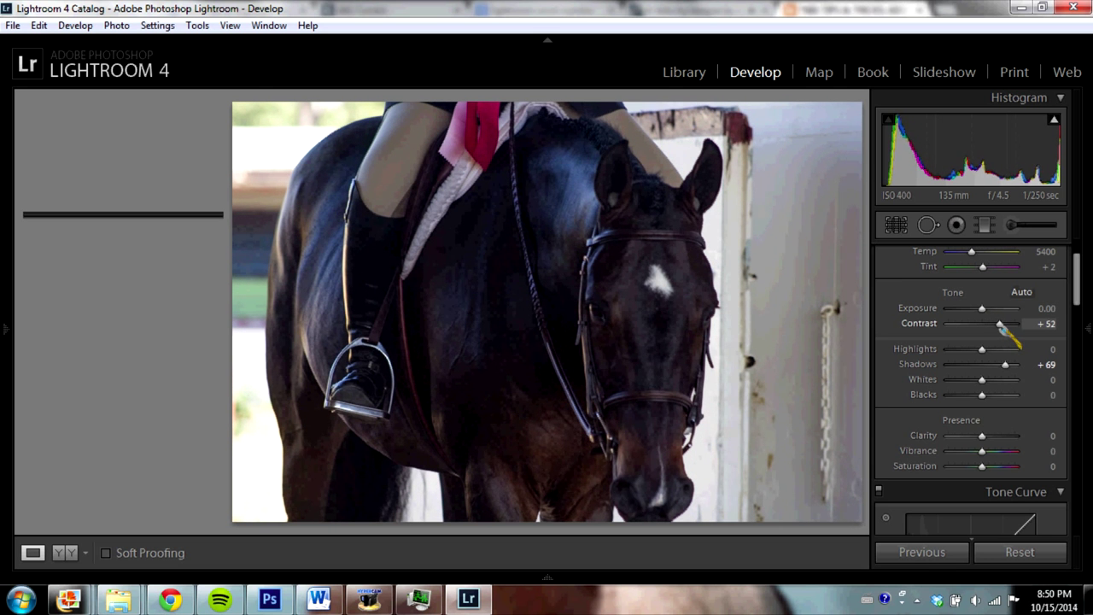
left_click_drag(983, 395, 975, 395)
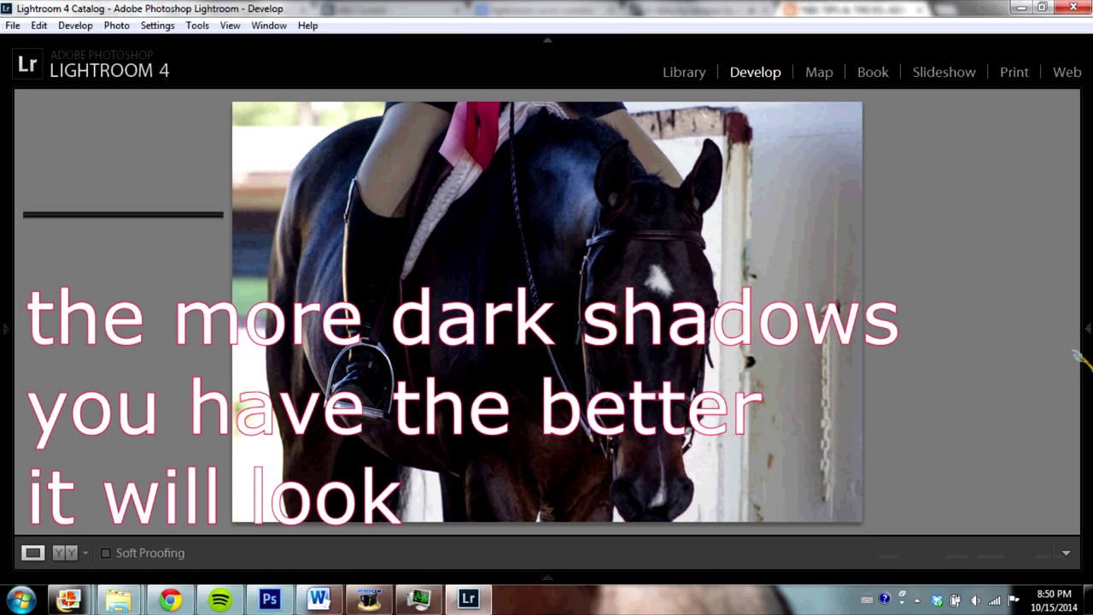
left_click_drag(1004, 363, 1000, 364)
scroll(990, 367, "down", 2)
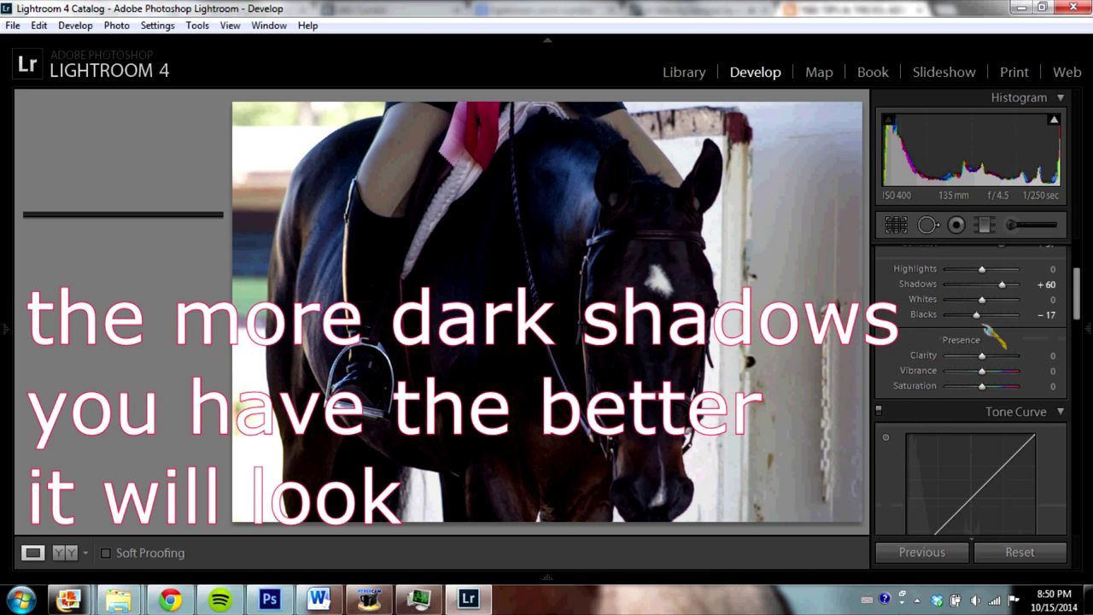
Darken the shadow tones on the Tone Curve and bring up the photo's Export menu.
key("F8")
left_click(1085, 324)
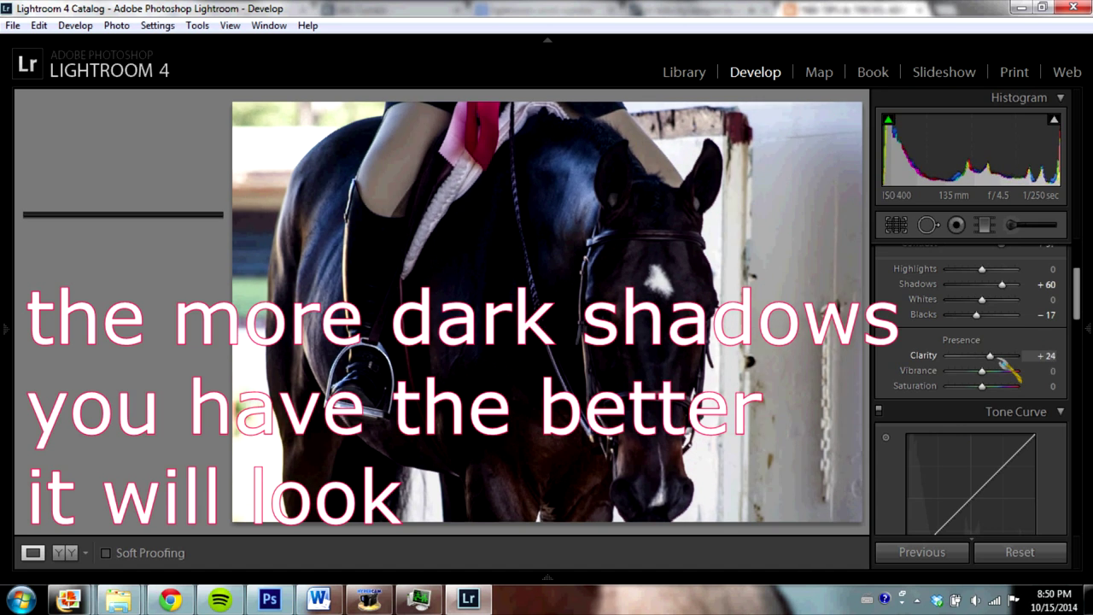
scroll(991, 367, "down", 3)
scroll(991, 367, "down", 2)
mouse_move(982, 470)
left_mouse_down()
mouse_move(956, 469)
mouse_move(989, 447)
left_mouse_up()
scroll(991, 367, "up", 3)
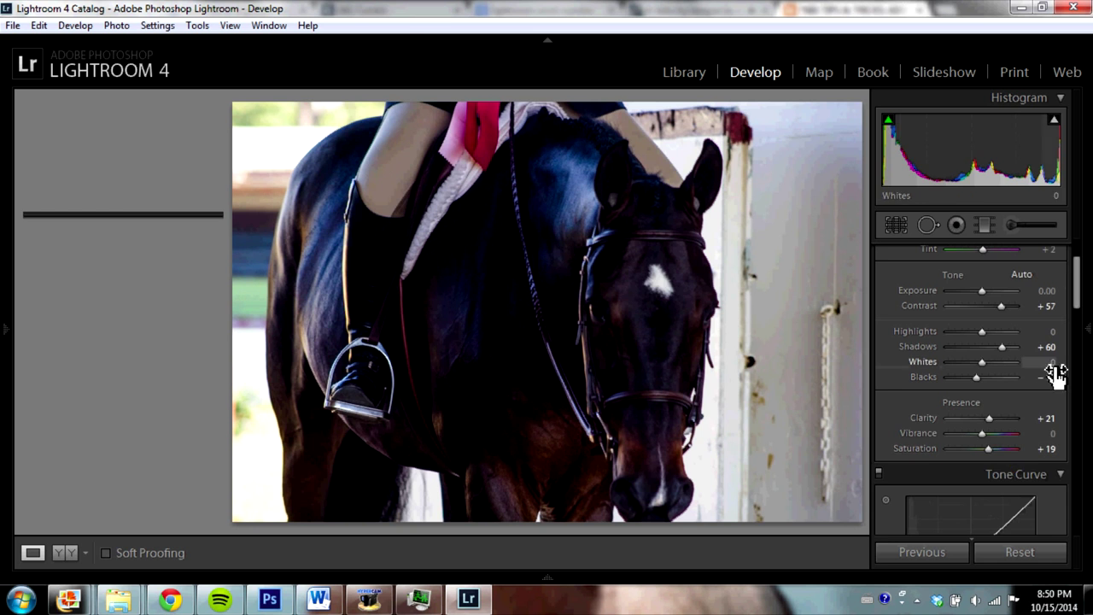
scroll(1057, 373, "up", 1)
left_click_drag(981, 325, 972, 345)
scroll(991, 359, "down", 2)
key("F8")
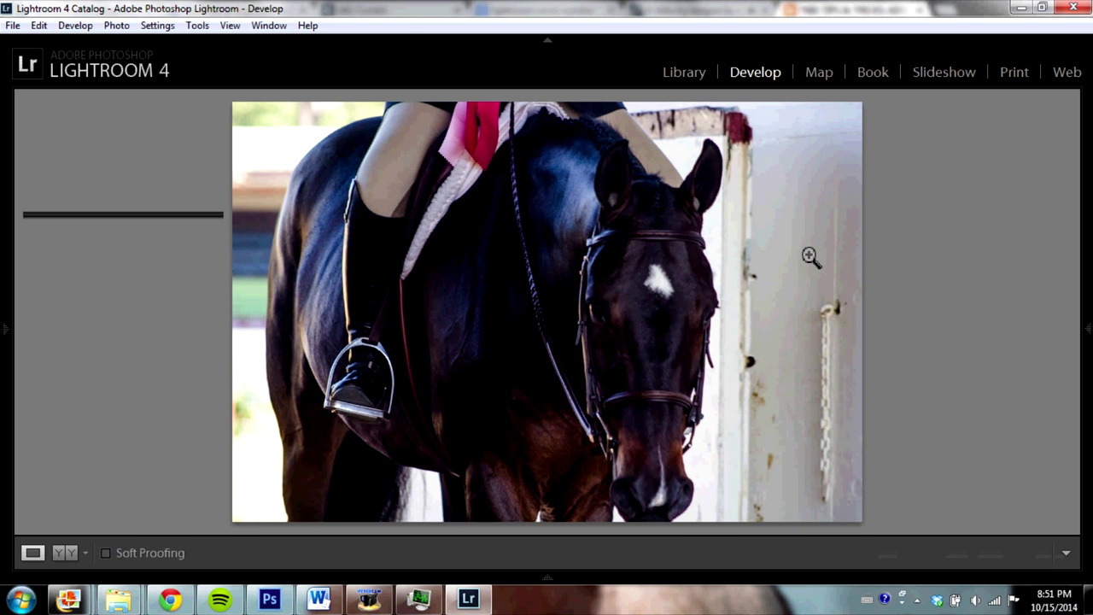
right_click(523, 154)
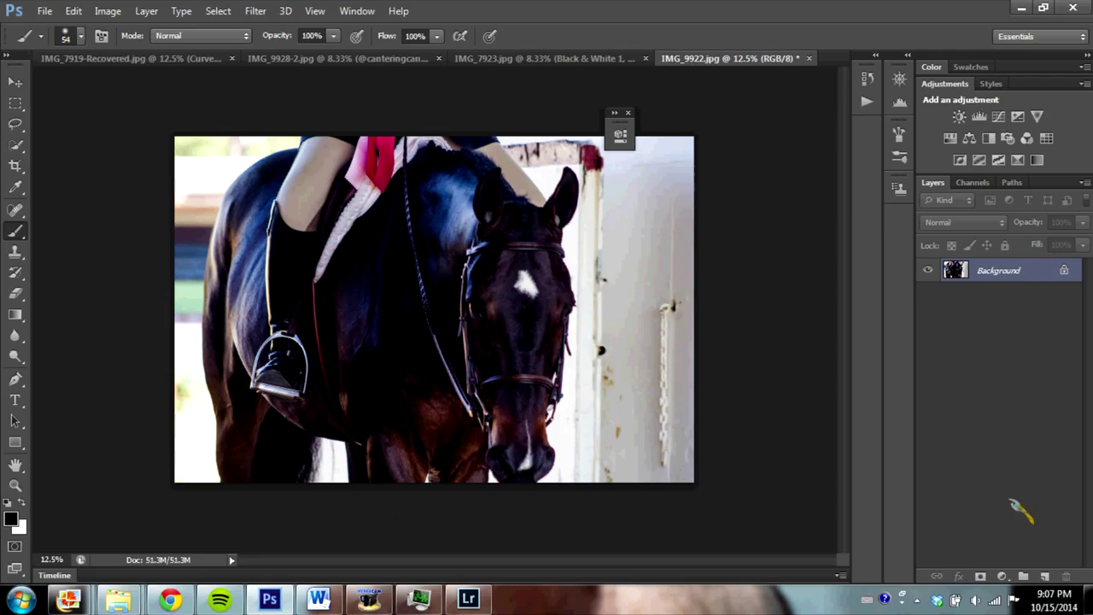
Duplicate the Background layer and set a 0%-hardness brush enlarged to 1521 px.
key("ctrl+j")
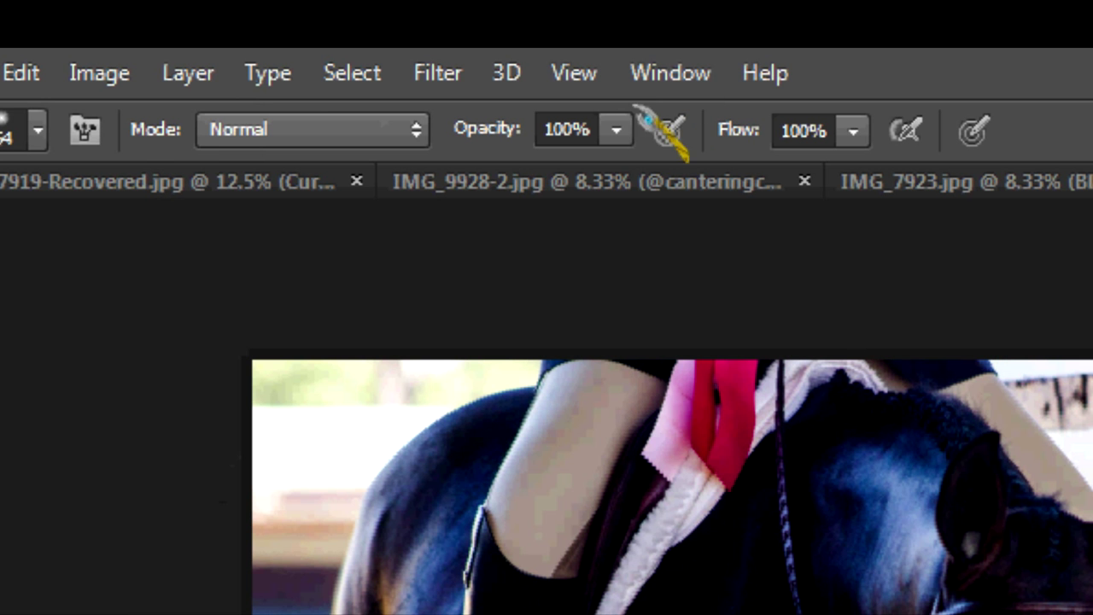
left_click(38, 130)
left_click_drag(7, 248, 199, 247)
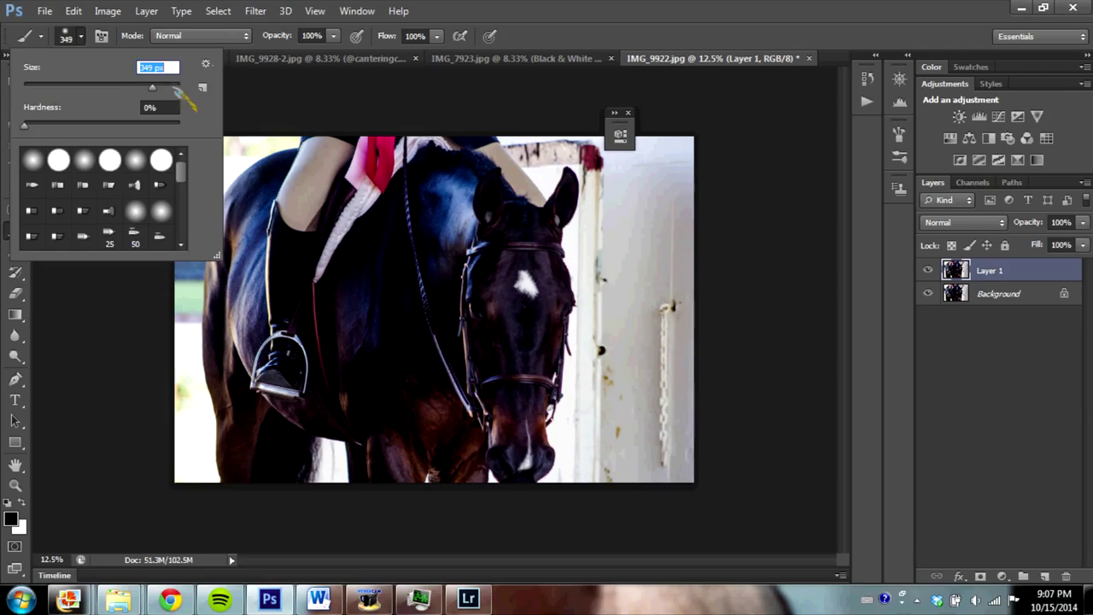
left_click_drag(152, 88, 168, 88)
Paint black around the head, muzzle, left edge and lower-left leg, undoing the rider-top stroke.
mouse_move(617, 237)
left_mouse_down()
mouse_move(649, 282)
mouse_move(649, 171)
mouse_move(571, 453)
mouse_move(597, 171)
mouse_move(559, 153)
mouse_move(547, 183)
left_mouse_up()
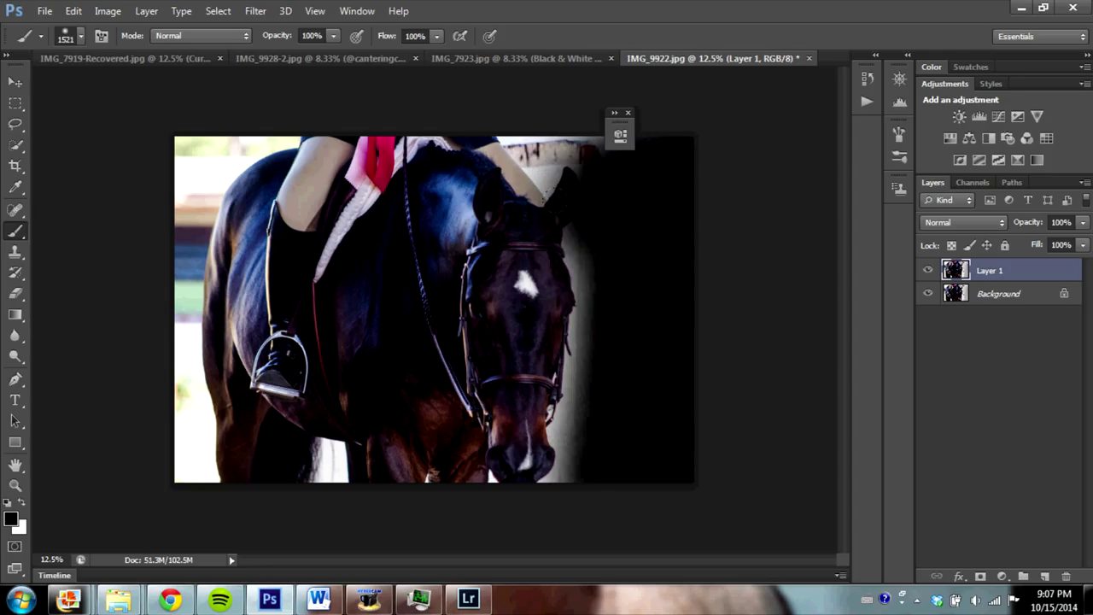
mouse_move(564, 222)
left_mouse_down()
mouse_move(576, 342)
mouse_move(551, 461)
mouse_move(526, 444)
mouse_move(547, 419)
left_mouse_up()
mouse_move(462, 205)
left_mouse_down()
mouse_move(581, 163)
mouse_move(466, 214)
left_mouse_up()
mouse_move(145, 107)
left_mouse_down()
mouse_move(124, 398)
mouse_move(162, 146)
mouse_move(146, 390)
mouse_move(167, 423)
left_mouse_up()
mouse_move(271, 437)
left_mouse_down()
mouse_move(337, 461)
mouse_move(283, 430)
left_mouse_up()
left_click_drag(327, 95, 312, 91)
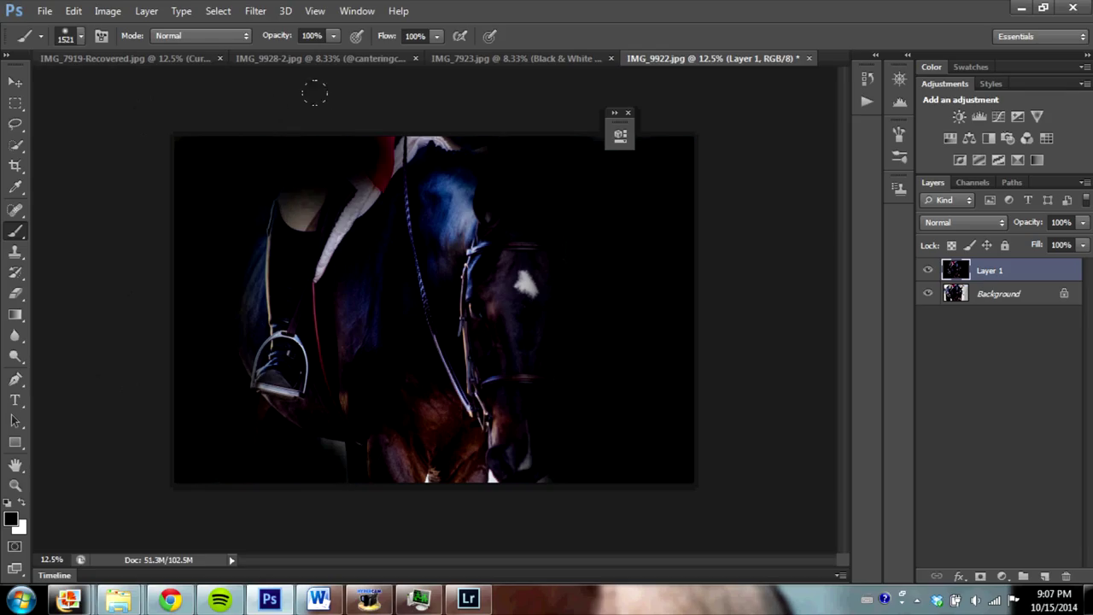
key("ctrl+z")
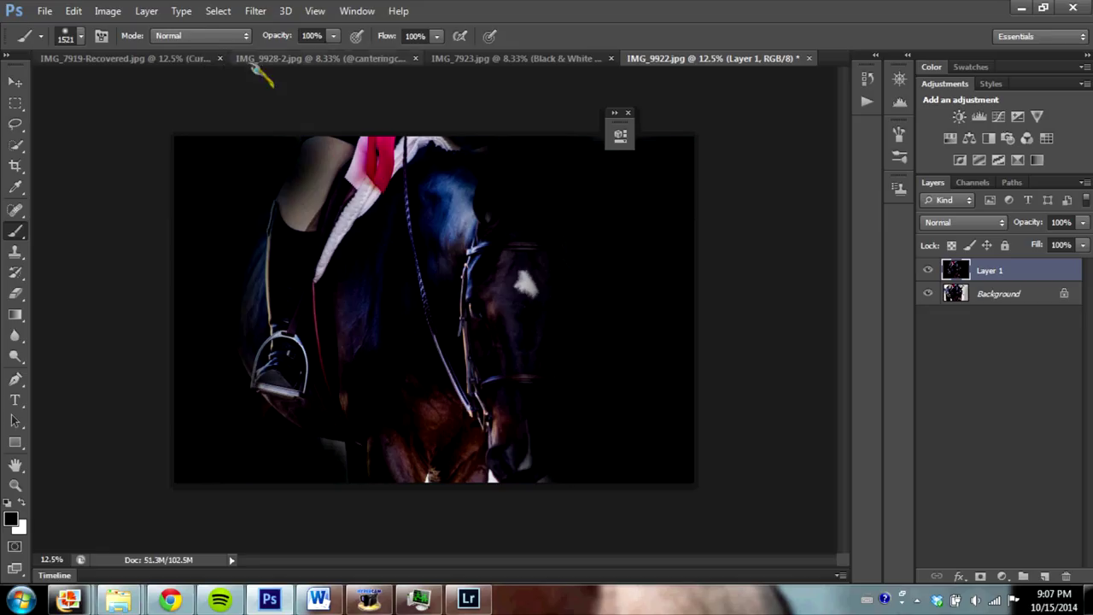
With a 154 px brush, blacken the bright top strip plus the grey patch and white spot below.
left_click(78, 36)
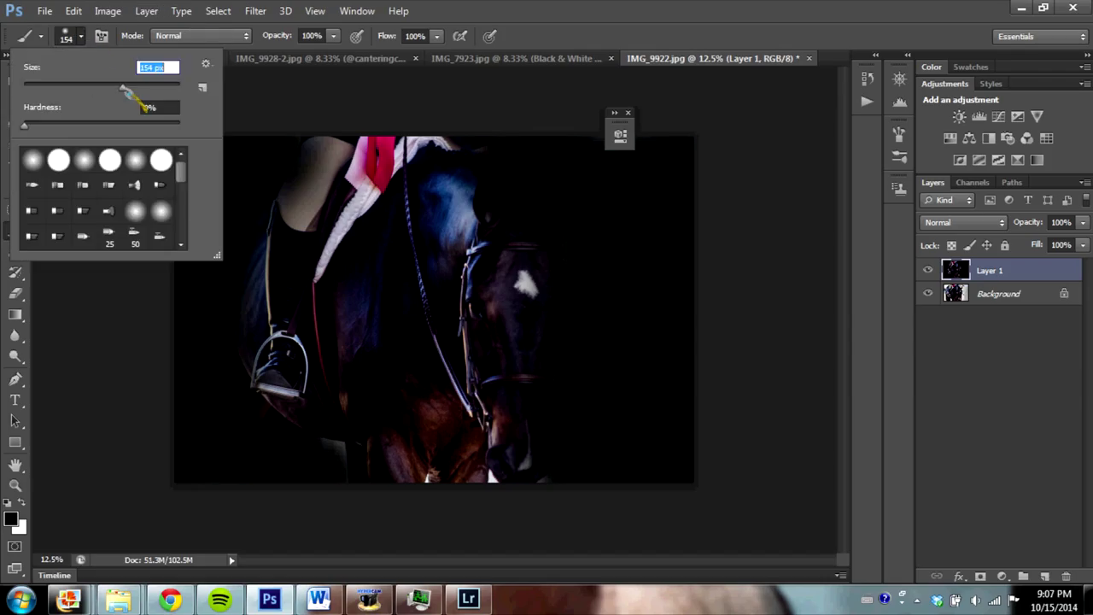
left_click(290, 145)
mouse_move(307, 142)
left_mouse_down()
mouse_move(451, 140)
mouse_move(273, 156)
left_mouse_up()
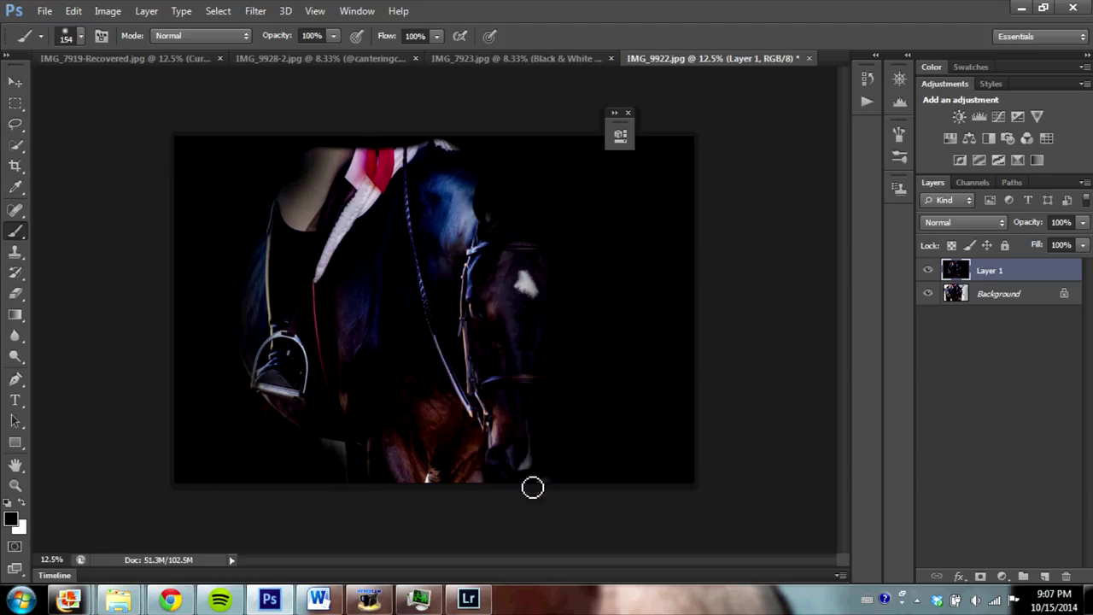
left_click_drag(343, 472, 316, 451)
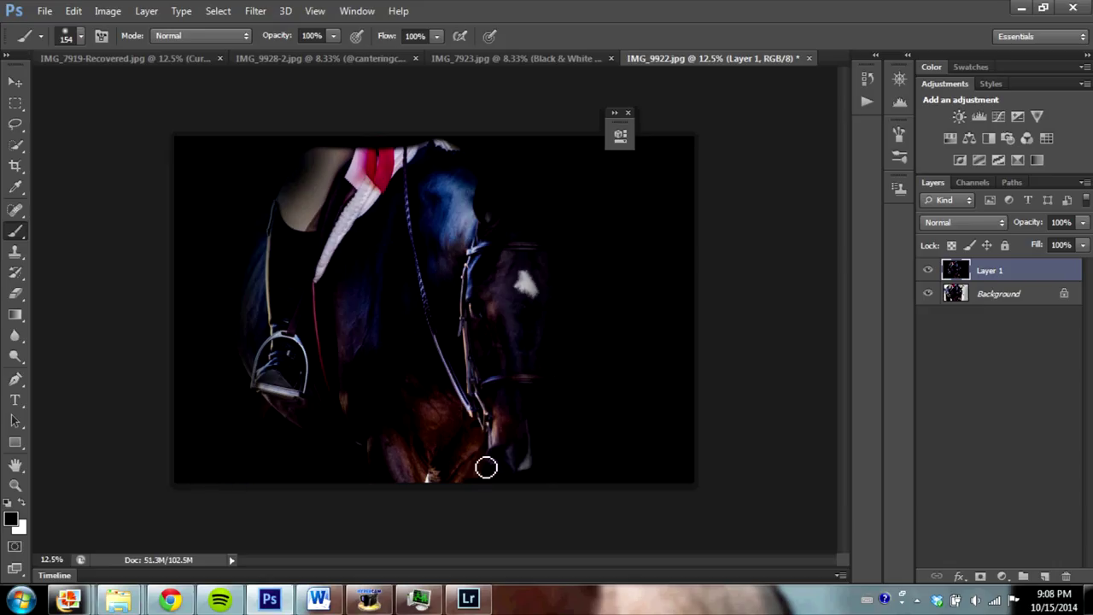
left_click(429, 478)
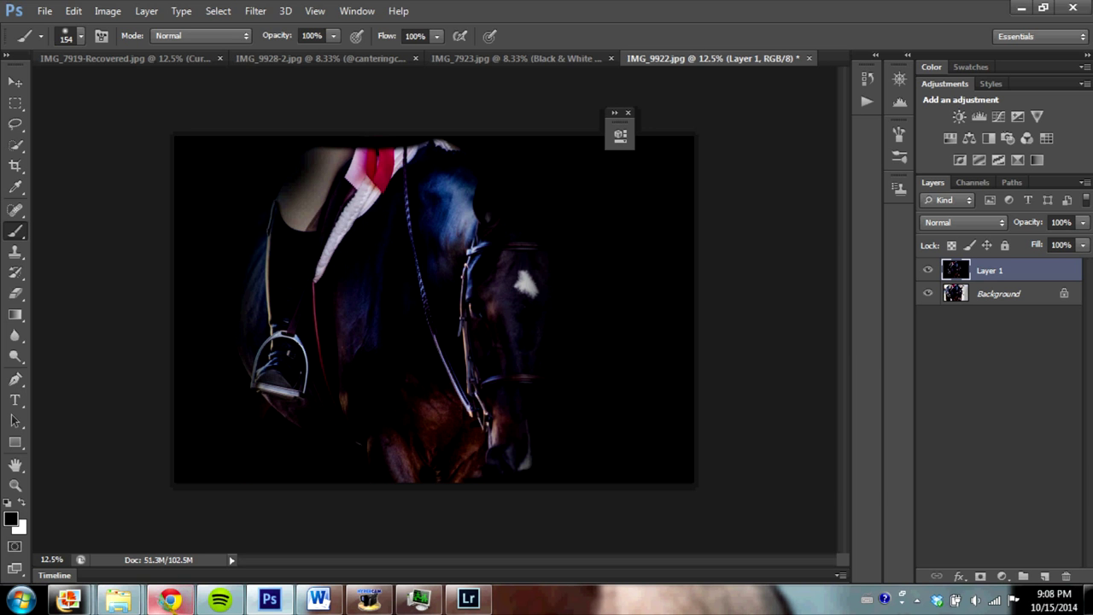
Pause the 8tracks mix in Chrome and return to the horse edit in Photoshop.
left_click(170, 601)
left_click(190, 553)
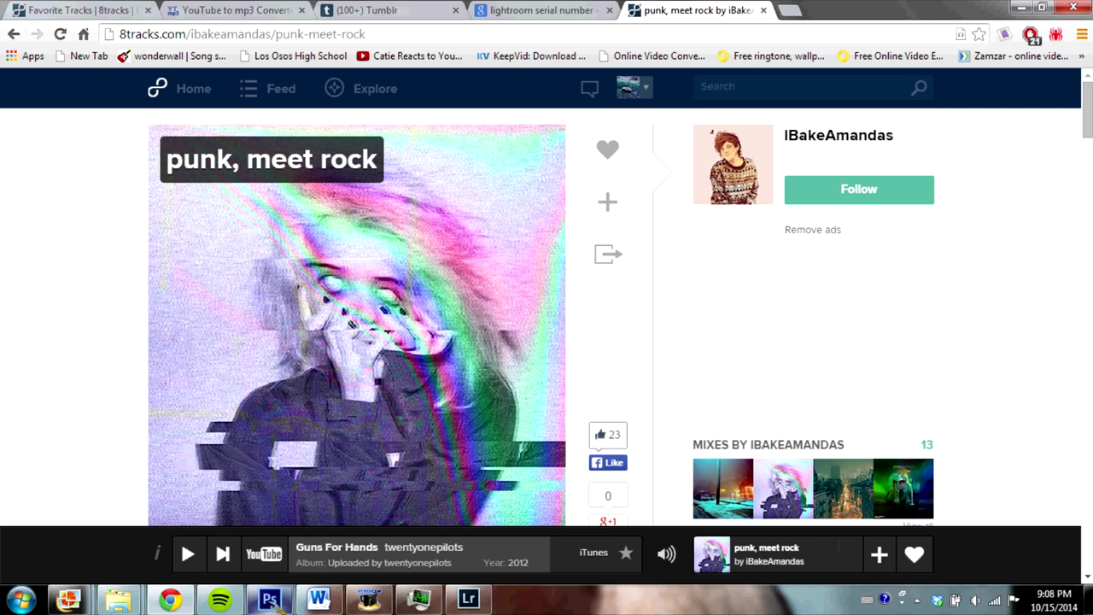
left_click(270, 600)
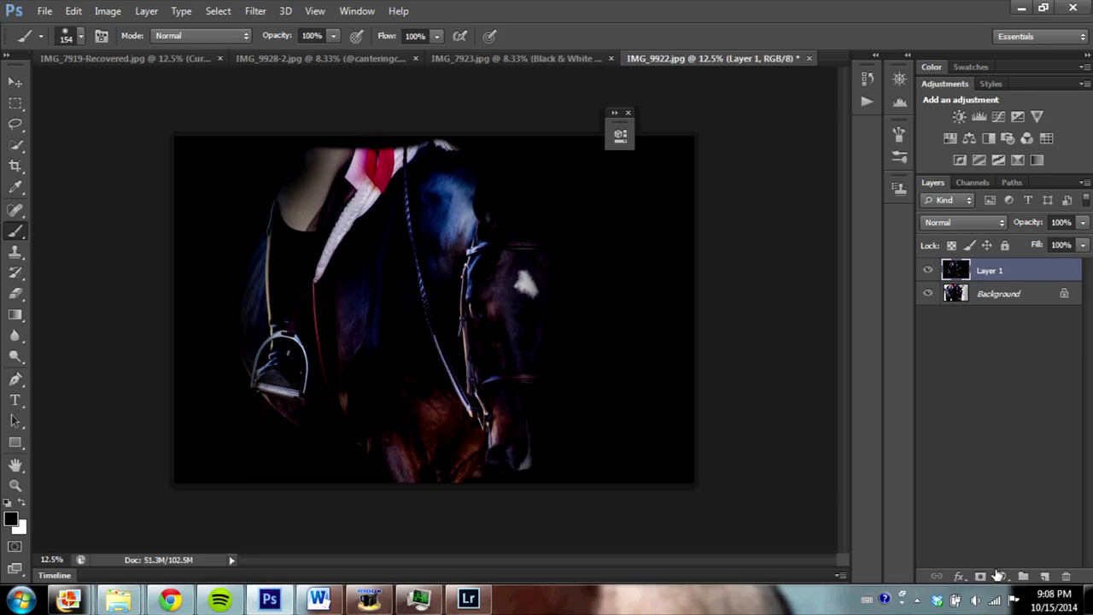
Add a white mask to Layer 1, set its opacity to 70%, and shrink the brush.
left_click(999, 578)
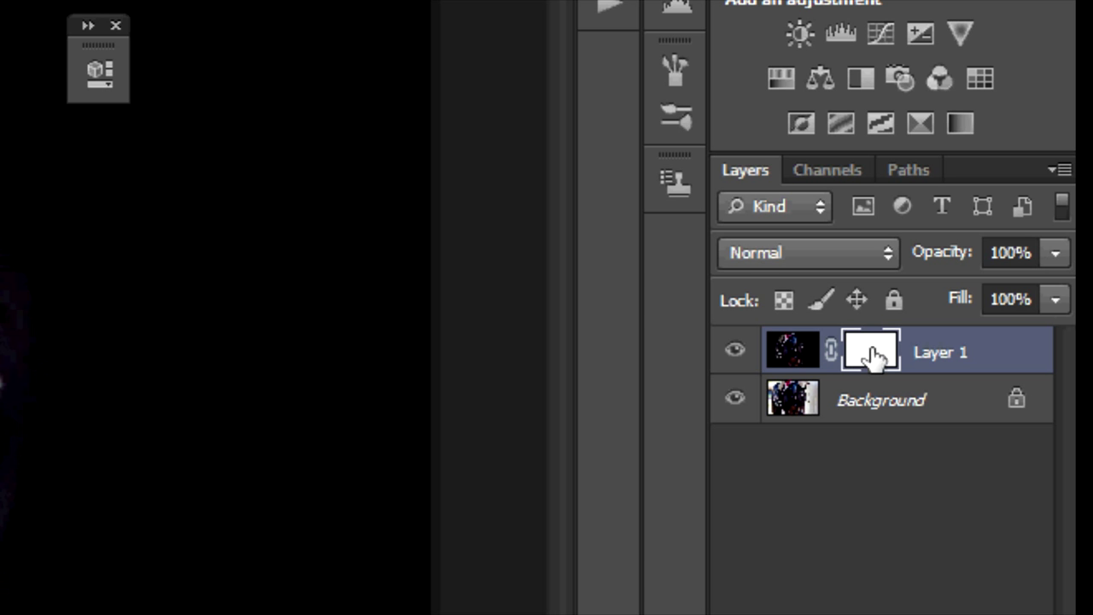
left_click(1056, 253)
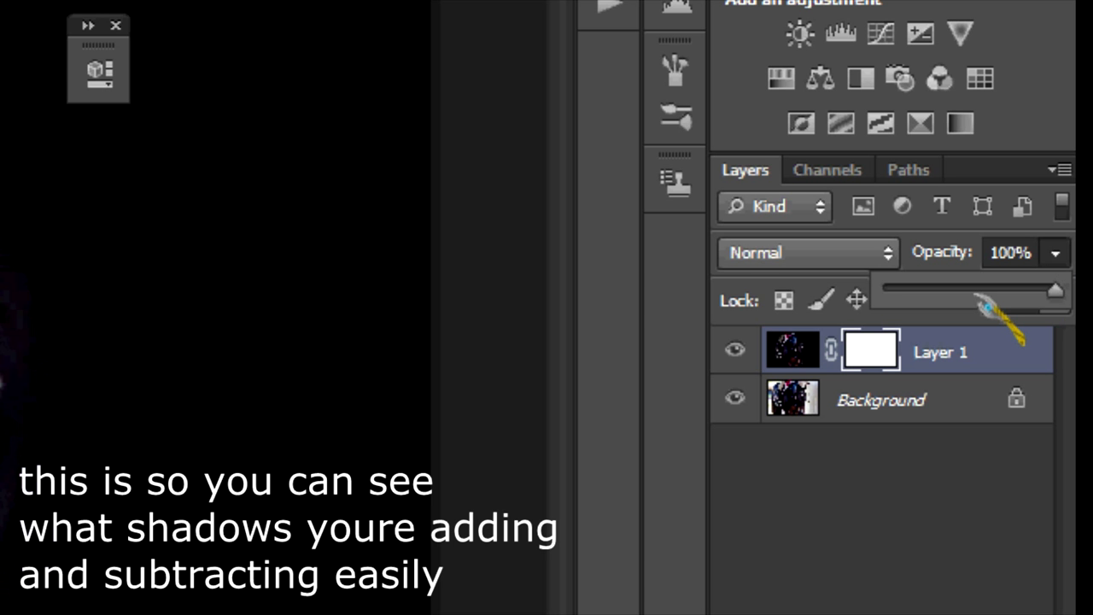
mouse_move(1055, 290)
left_mouse_down()
mouse_move(978, 290)
mouse_move(1010, 298)
left_mouse_up()
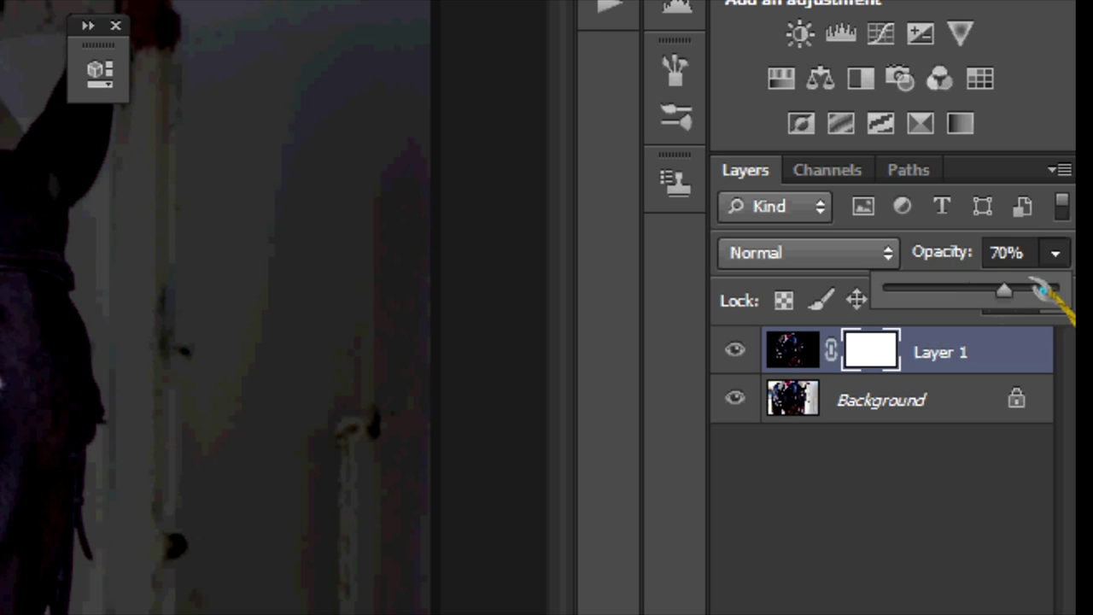
left_click(1068, 267)
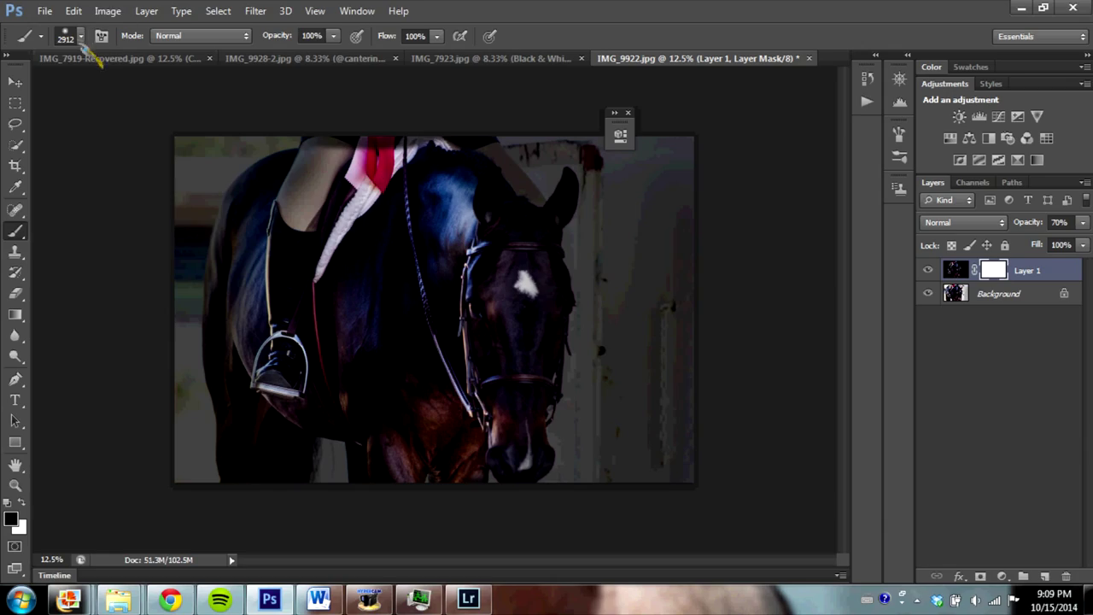
left_click(80, 38)
left_click(76, 87)
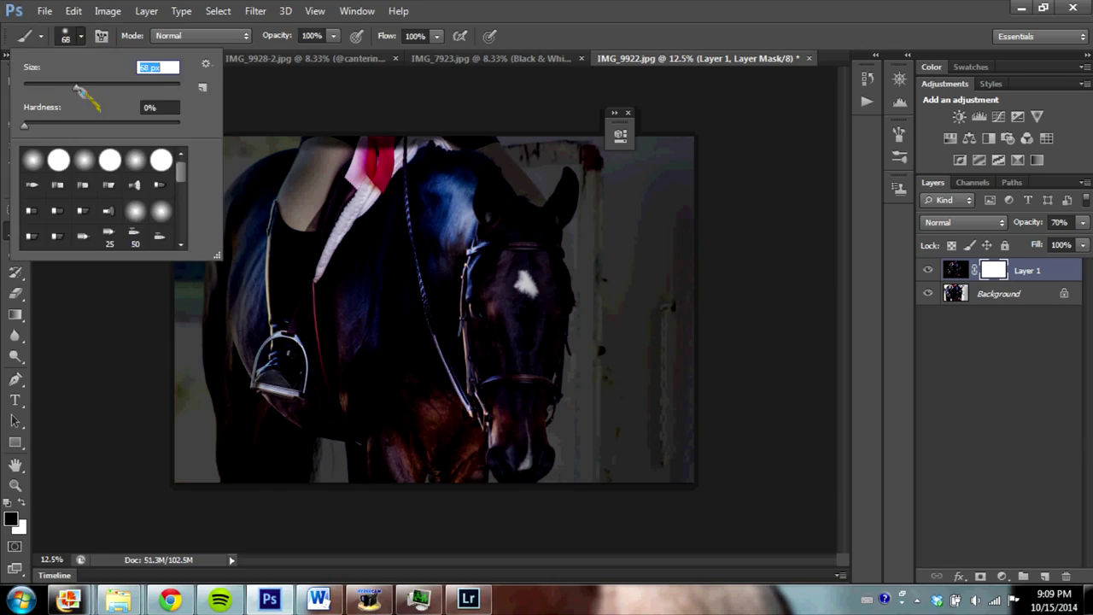
Set the brush to 154 px and try a mask stroke down the horse's ear, then undo it.
left_click_drag(76, 87, 128, 87)
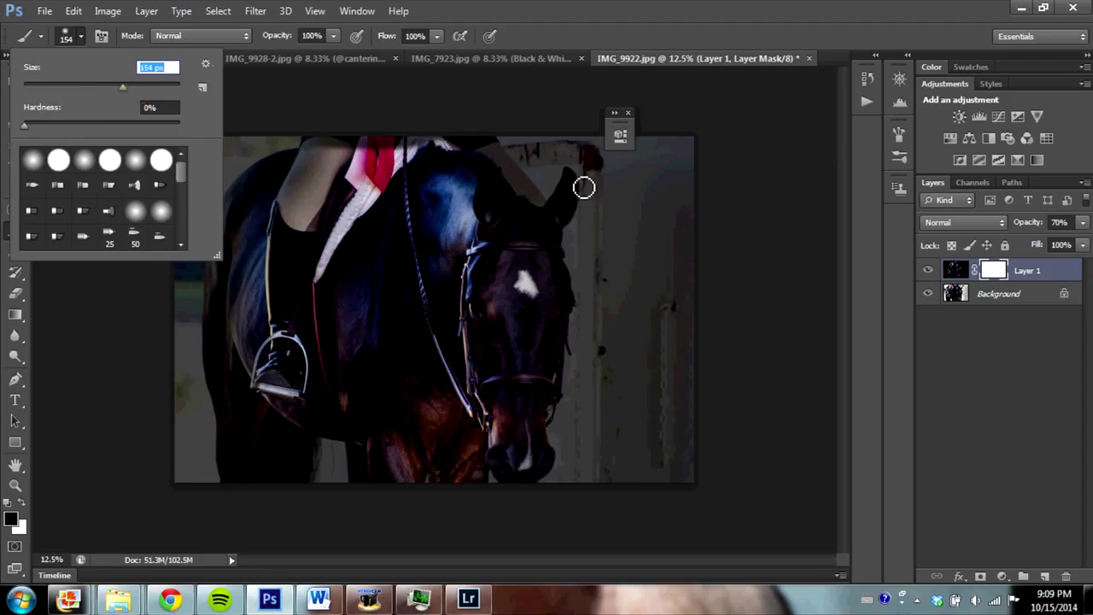
left_click(566, 221)
left_click_drag(567, 222, 569, 316)
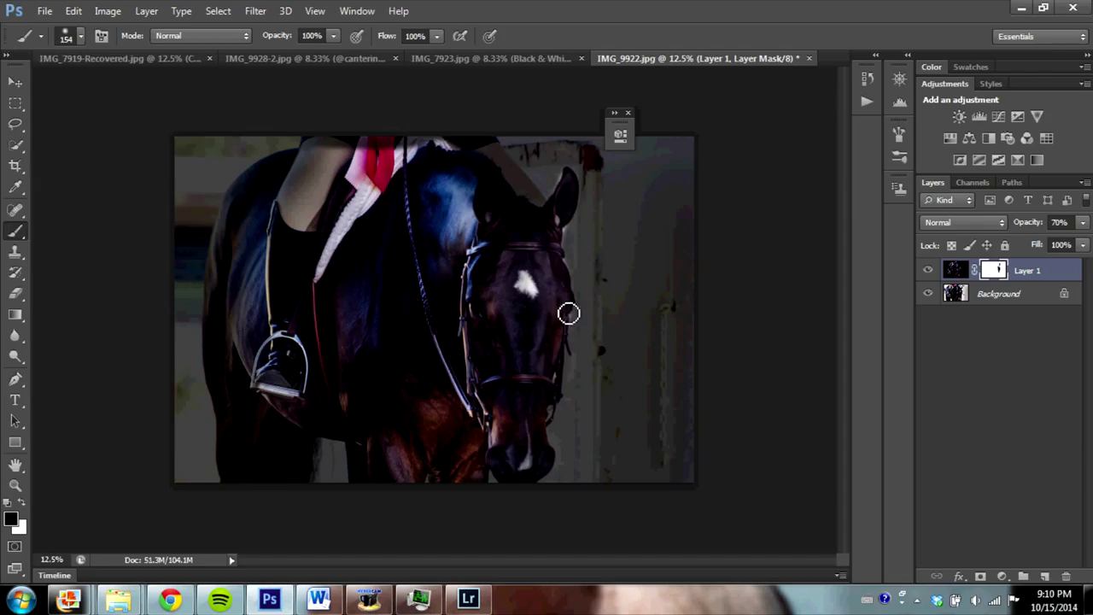
key("ctrl+z")
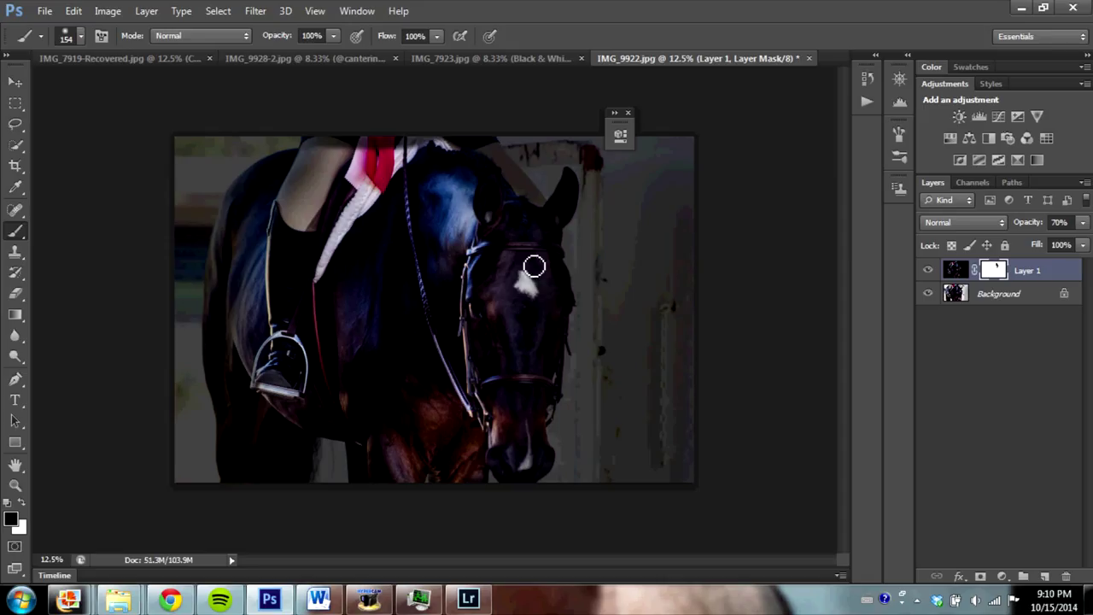
Raise Layer 1 to 92% opacity and paint the mask along the head's right edge and muzzle snip.
left_click(1083, 222)
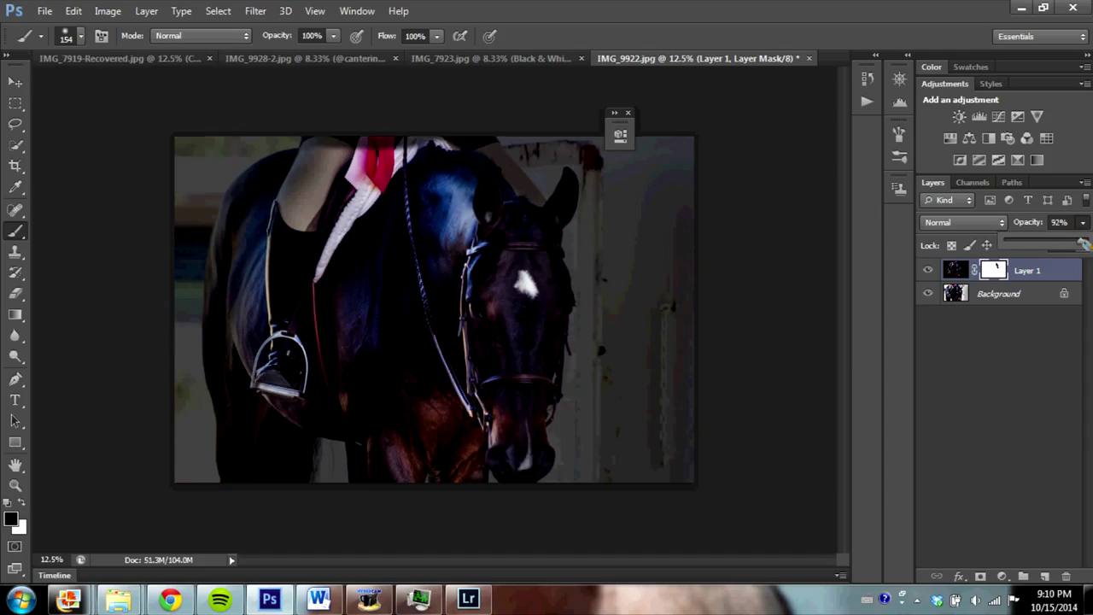
left_click_drag(1059, 247, 1083, 248)
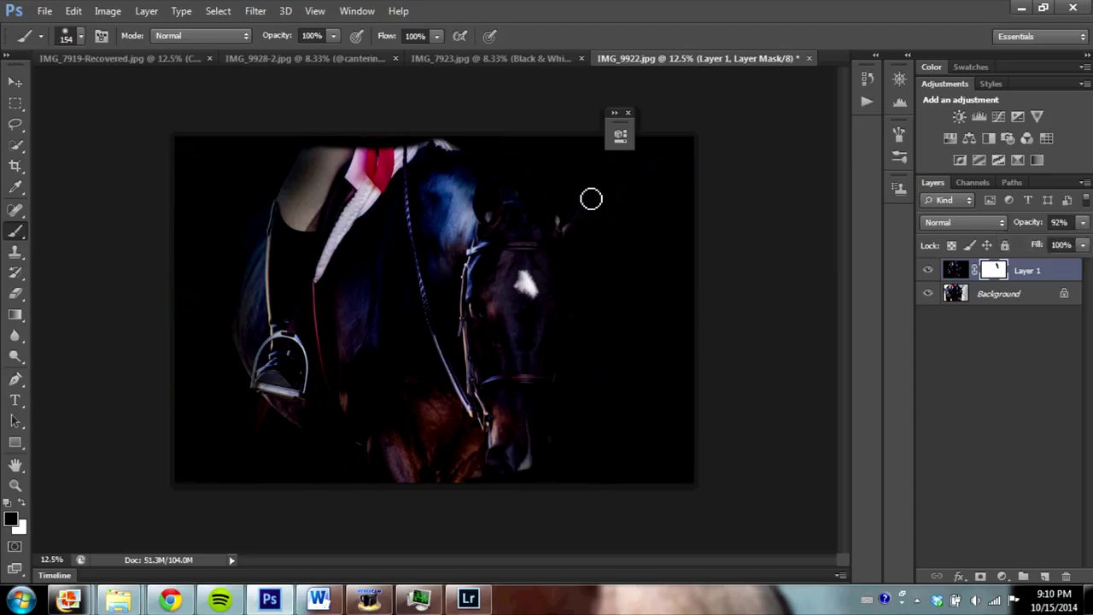
mouse_move(571, 229)
left_mouse_down()
mouse_move(632, 192)
mouse_move(521, 231)
mouse_move(649, 141)
mouse_move(555, 196)
left_mouse_up()
key("ctrl+z")
left_click_drag(568, 211, 554, 316)
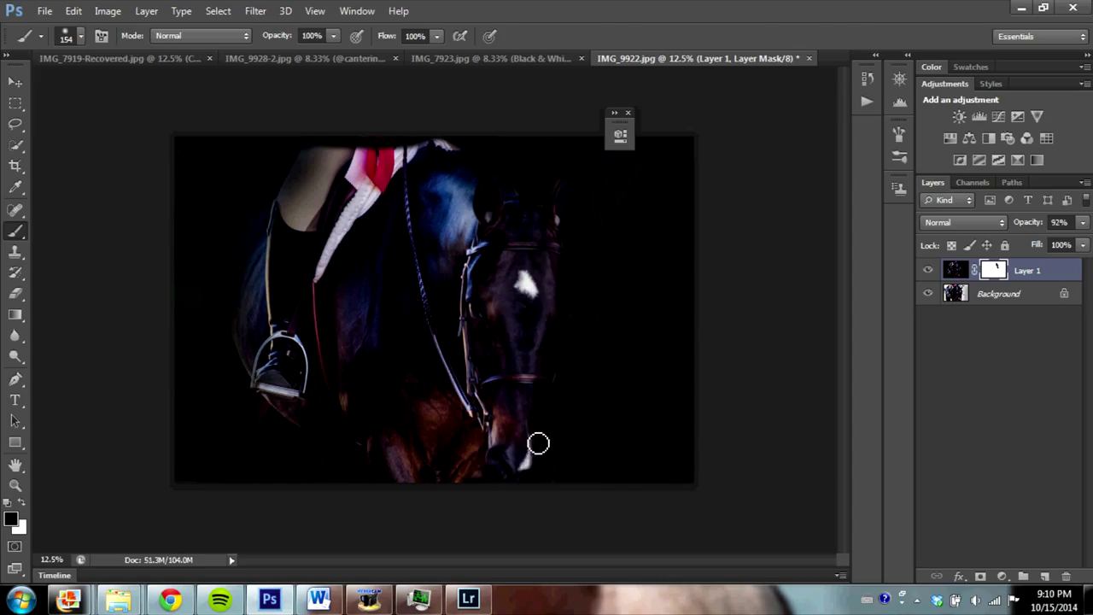
left_click_drag(543, 470, 551, 316)
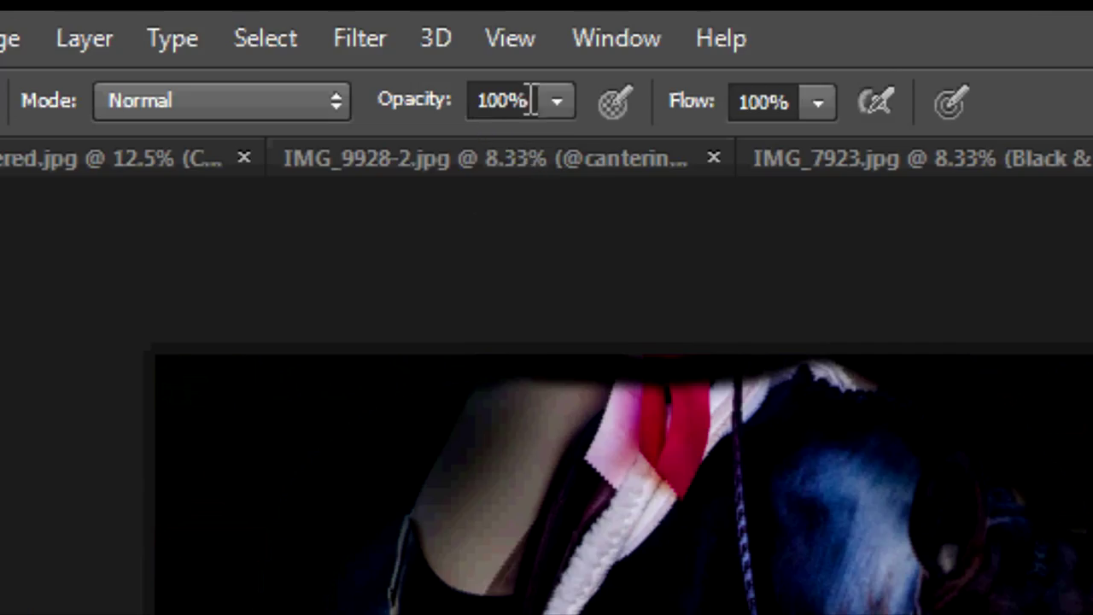
Reveal the horse's ear with a 31% opacity brush, then return Layer 1 to 100% opacity.
left_click(333, 35)
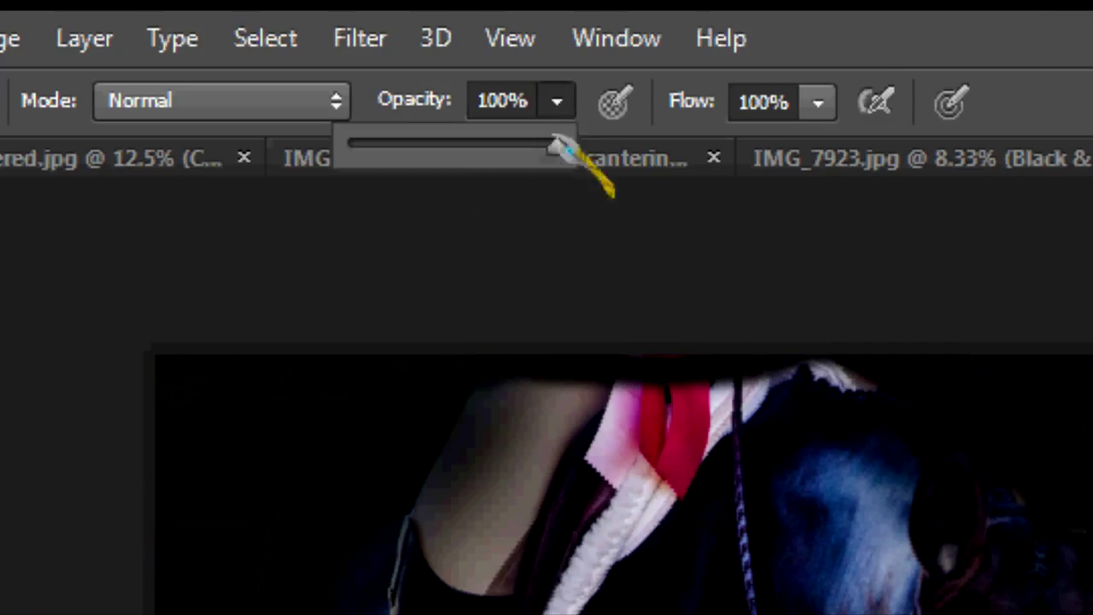
left_click_drag(551, 147, 487, 147)
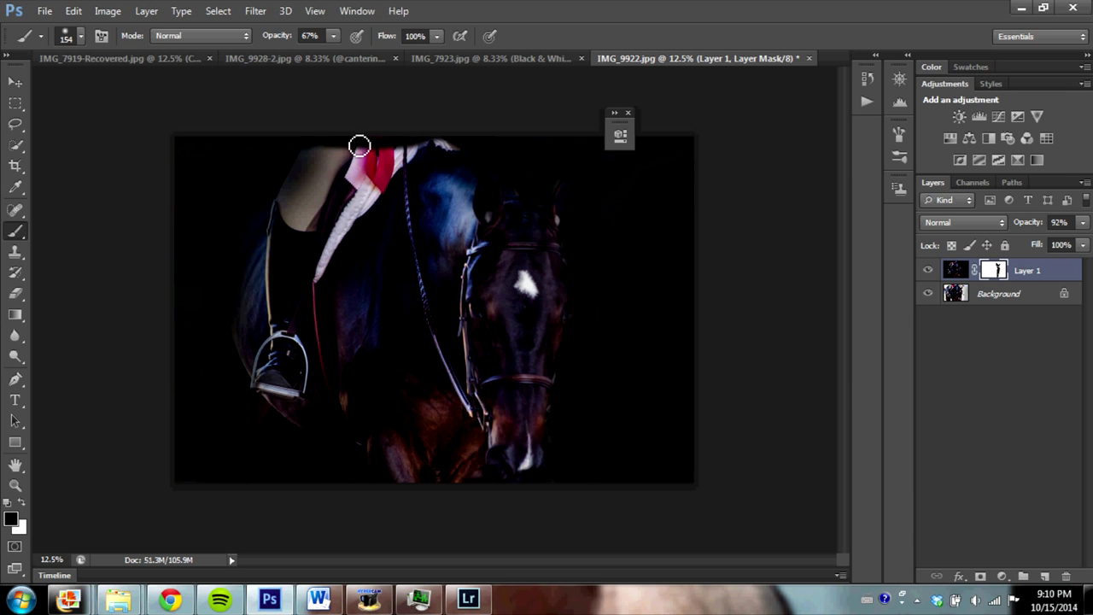
left_click(333, 35)
left_click_drag(320, 53, 294, 52)
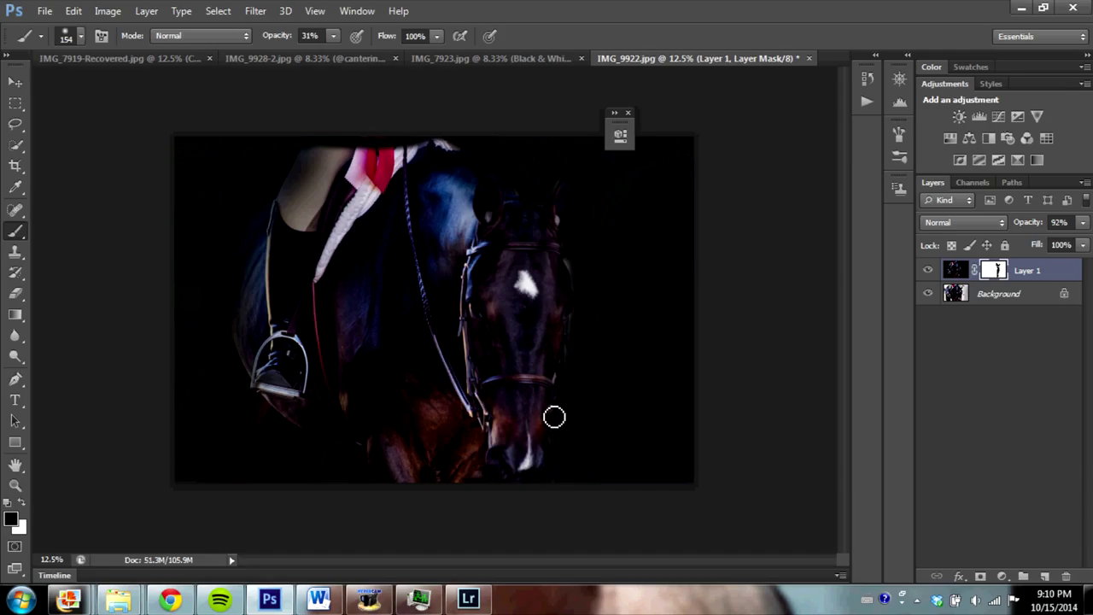
left_click_drag(575, 179, 568, 248)
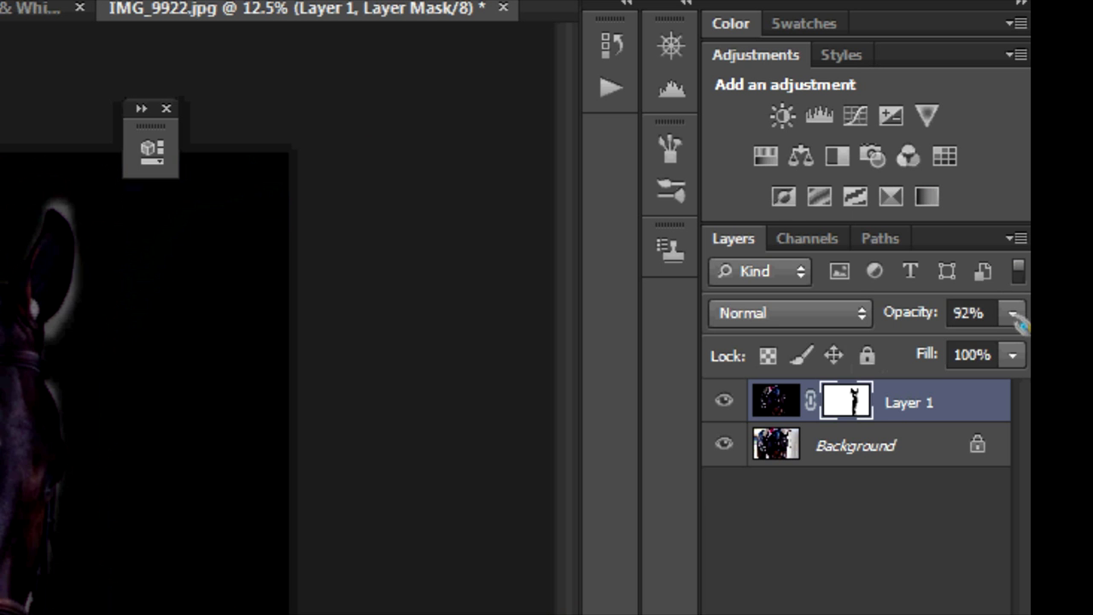
left_click(1013, 313)
left_click_drag(1010, 347, 1021, 347)
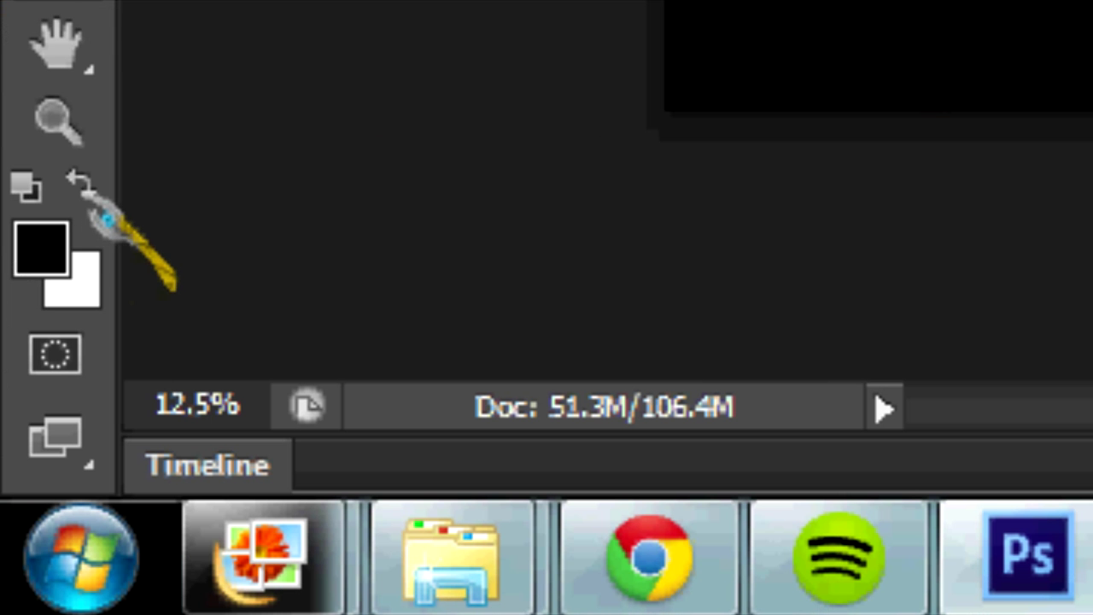
Paint in white to remove the glow along the ear, the face and the horse's right side.
left_click(20, 502)
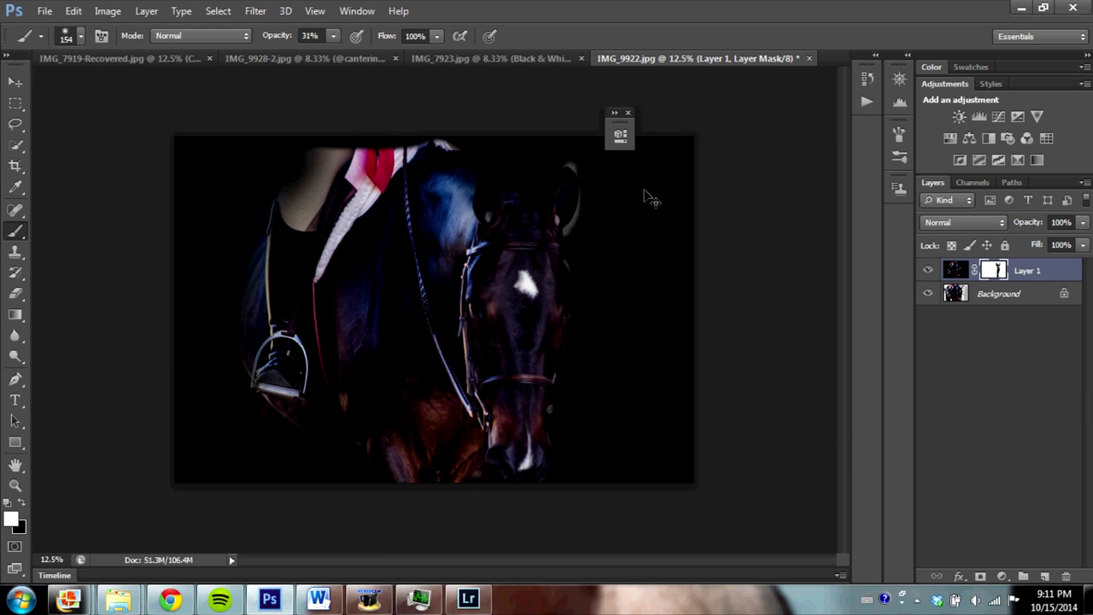
scroll(632, 170, "up", 1)
scroll(632, 171, "up", 1)
left_click_drag(841, 291, 842, 214)
left_click_drag(547, 560, 615, 560)
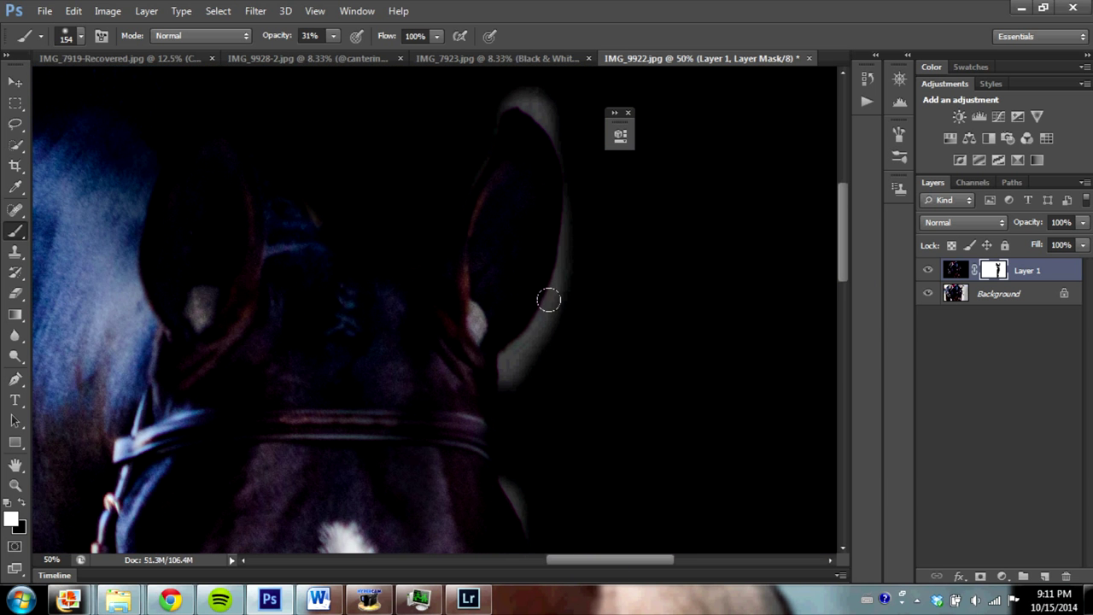
left_click_drag(537, 335, 547, 305)
left_click_drag(520, 344, 560, 286)
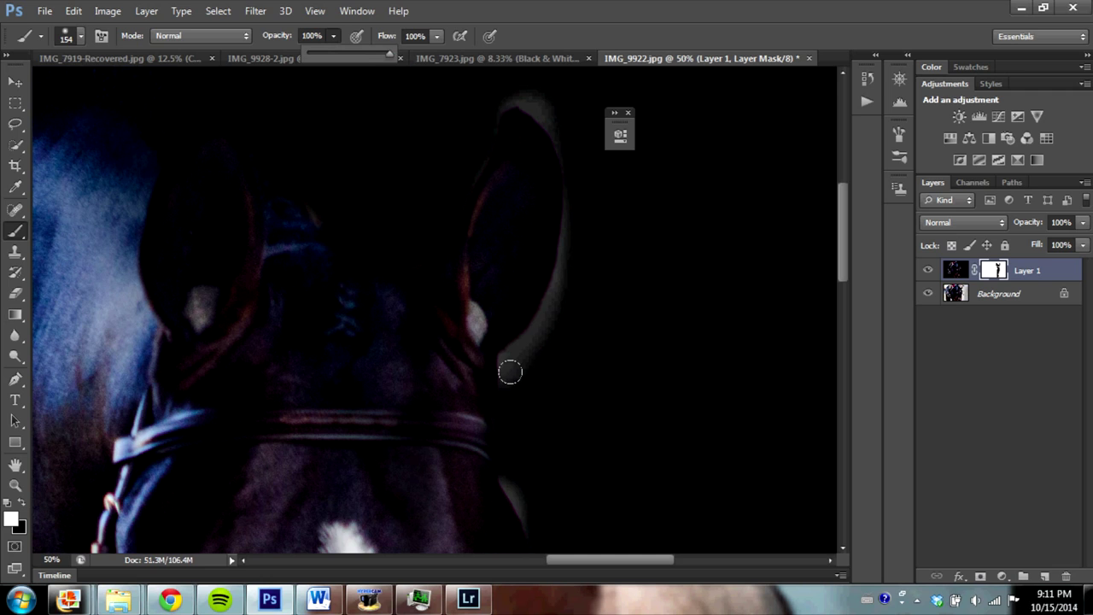
key("0")
mouse_move(530, 340)
left_mouse_down()
mouse_move(563, 231)
mouse_move(568, 162)
mouse_move(546, 103)
mouse_move(495, 83)
left_mouse_up()
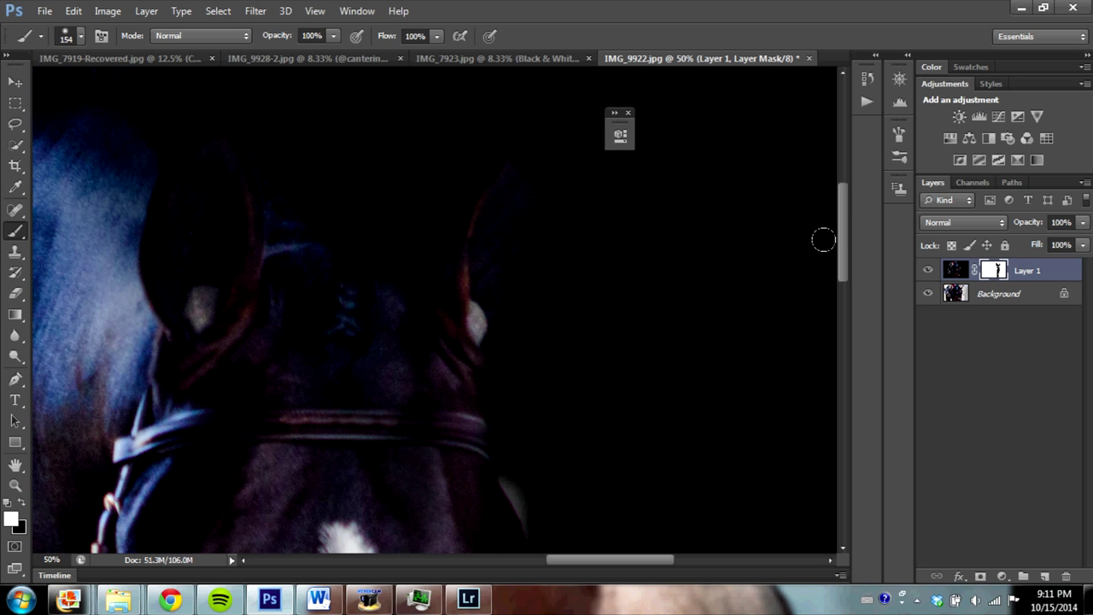
left_click_drag(843, 250, 843, 295)
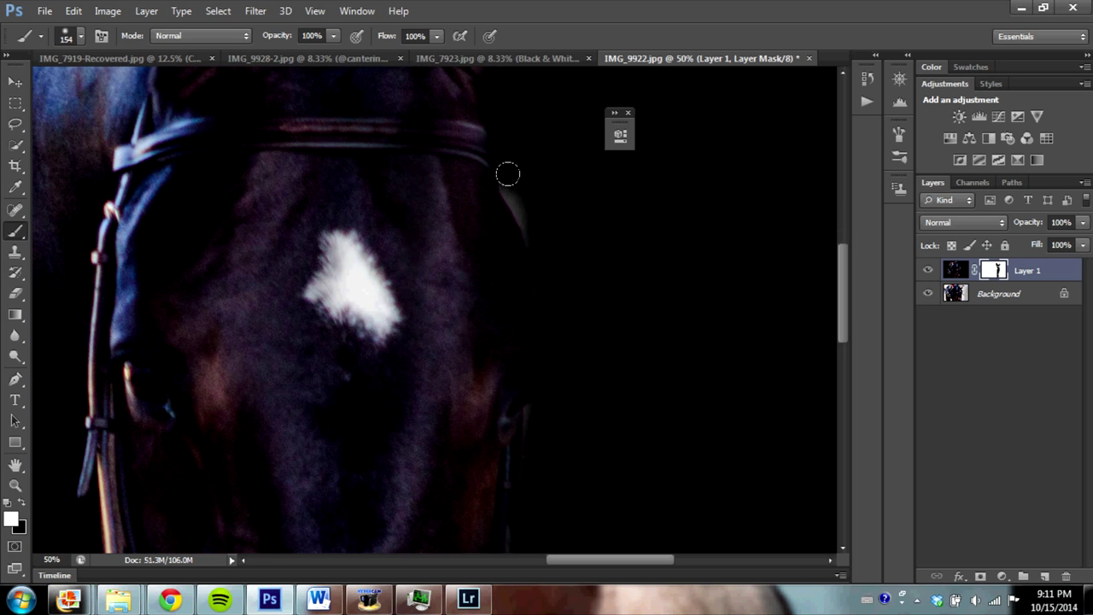
left_click_drag(503, 174, 513, 202)
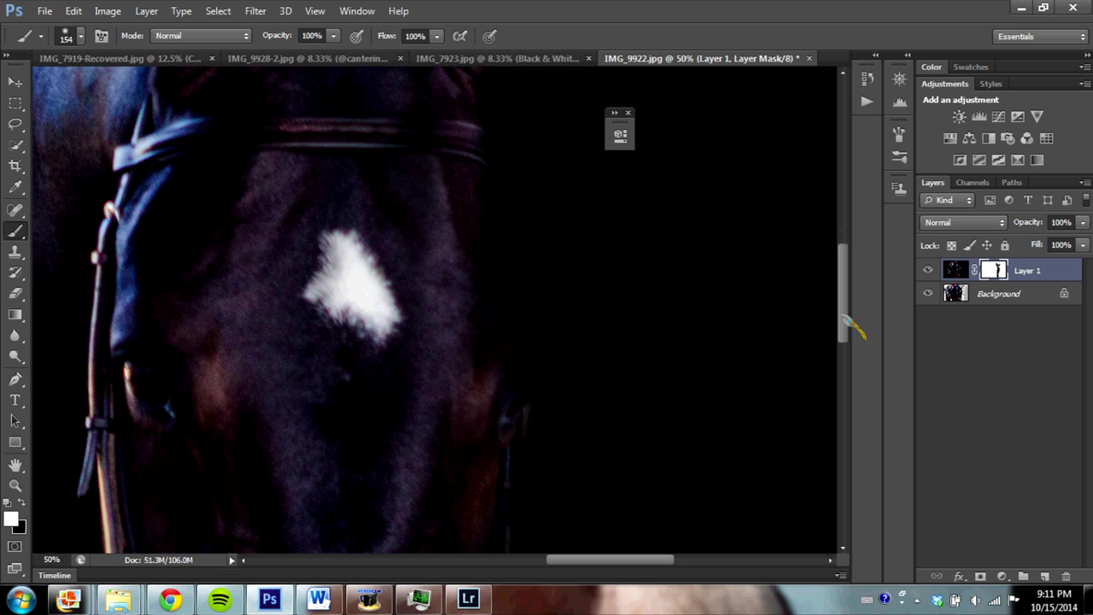
left_click_drag(843, 294, 843, 354)
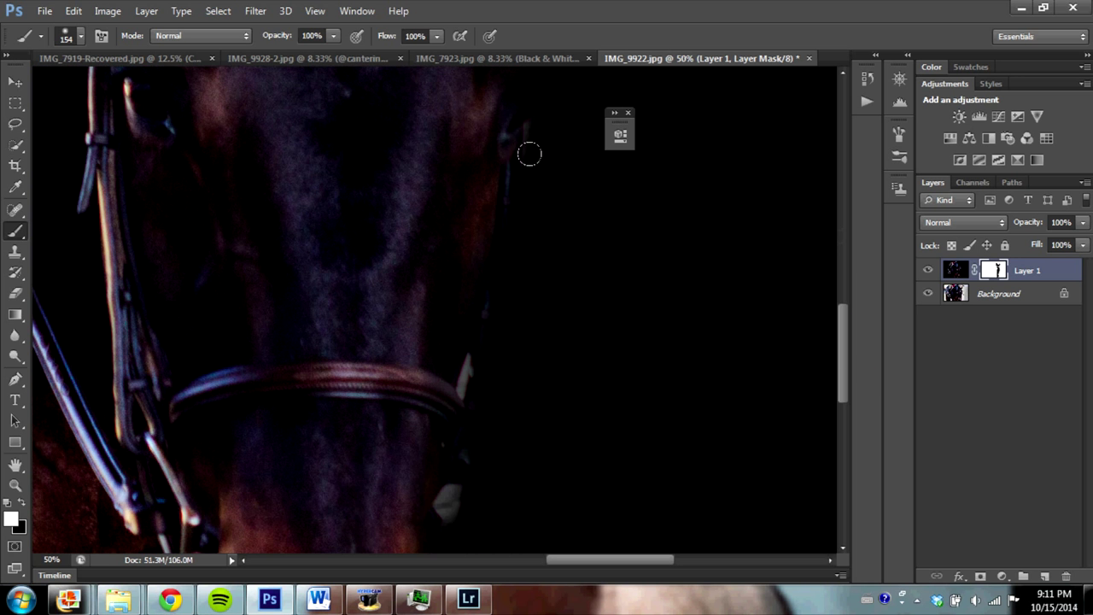
left_click_drag(843, 375, 843, 427)
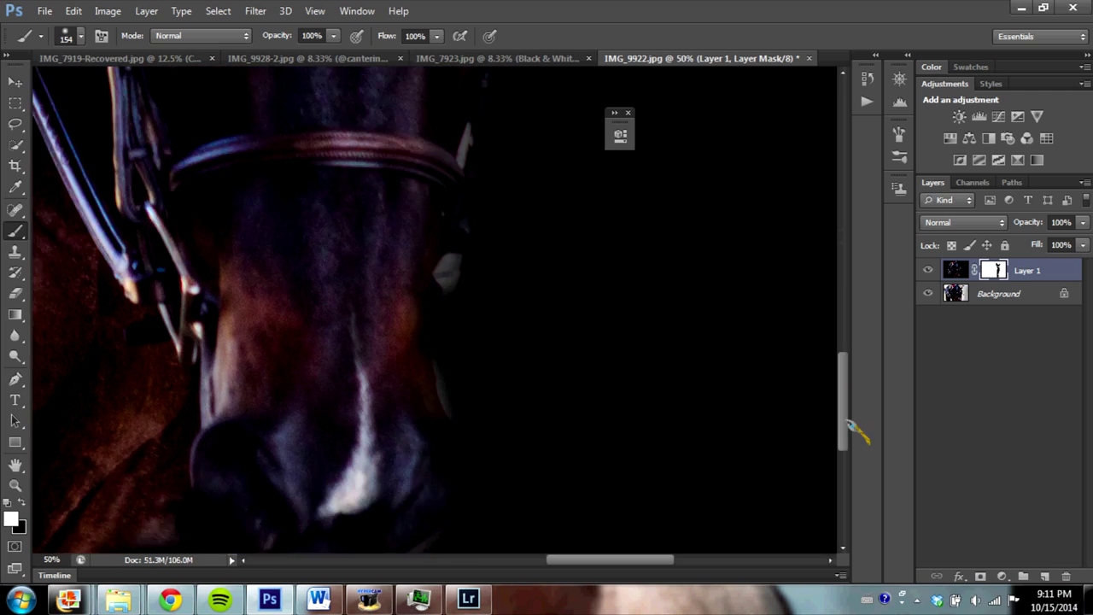
mouse_move(430, 361)
left_mouse_down()
mouse_move(445, 401)
mouse_move(466, 130)
left_mouse_up()
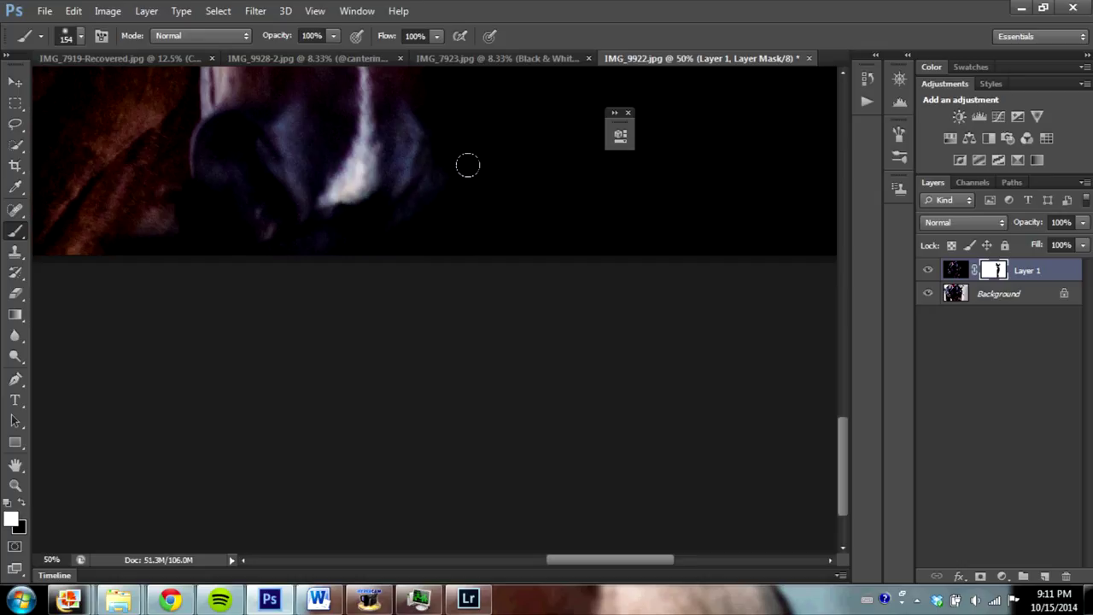
scroll(467, 165, "down", 5)
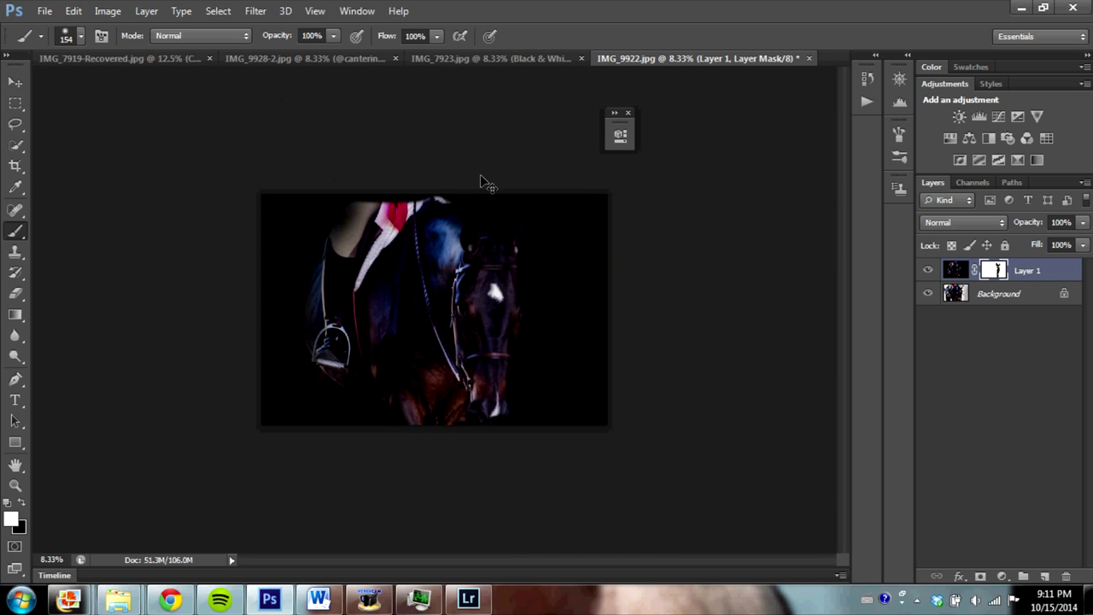
scroll(480, 174, "up", 1)
scroll(480, 175, "up", 1)
scroll(480, 175, "down", 1)
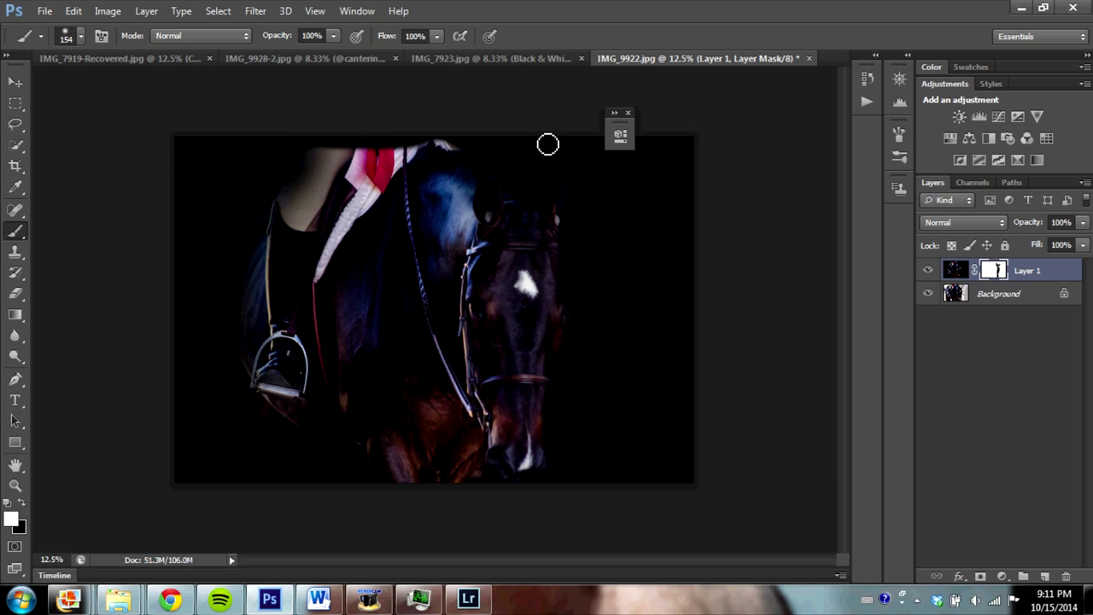
Set the brush size to 360 px and raise the brush opacity from 30% to 56%.
left_click(82, 36)
left_click_drag(123, 88, 154, 88)
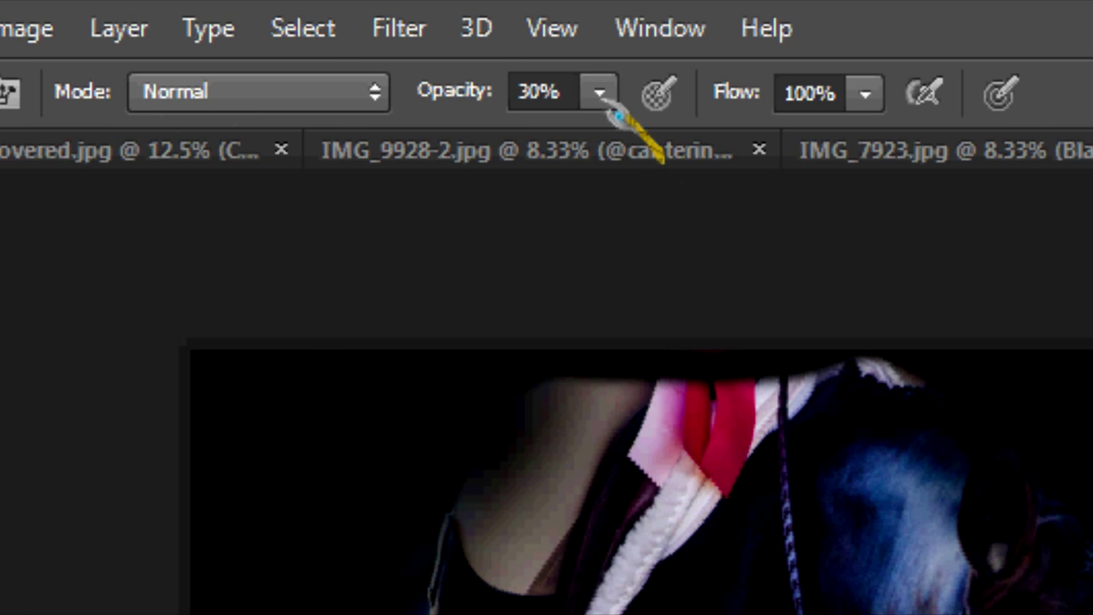
left_click(333, 35)
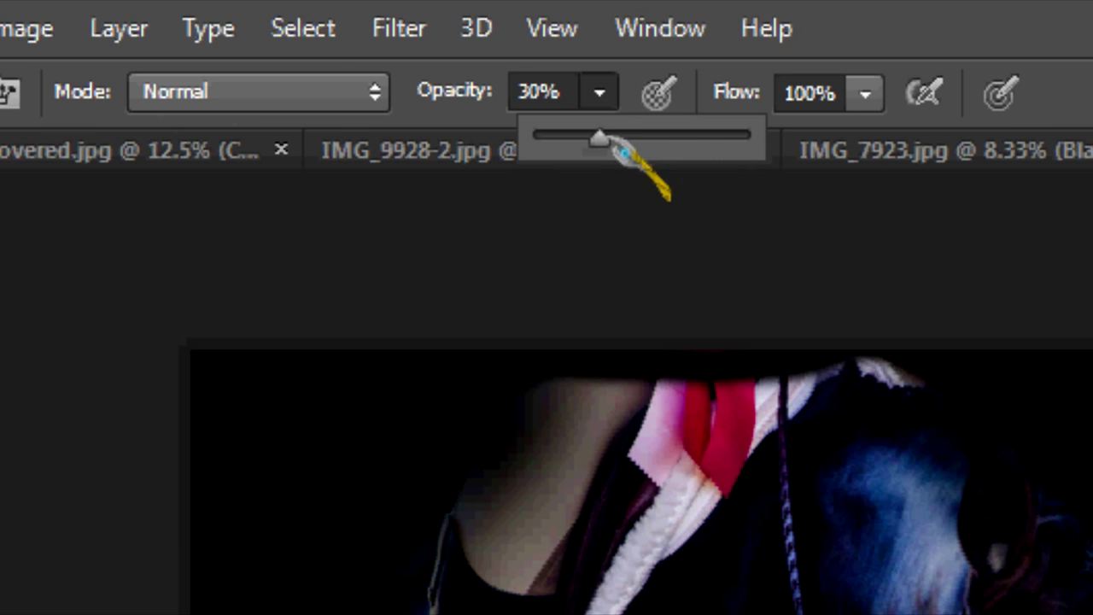
left_click_drag(600, 139, 671, 139)
key("Return")
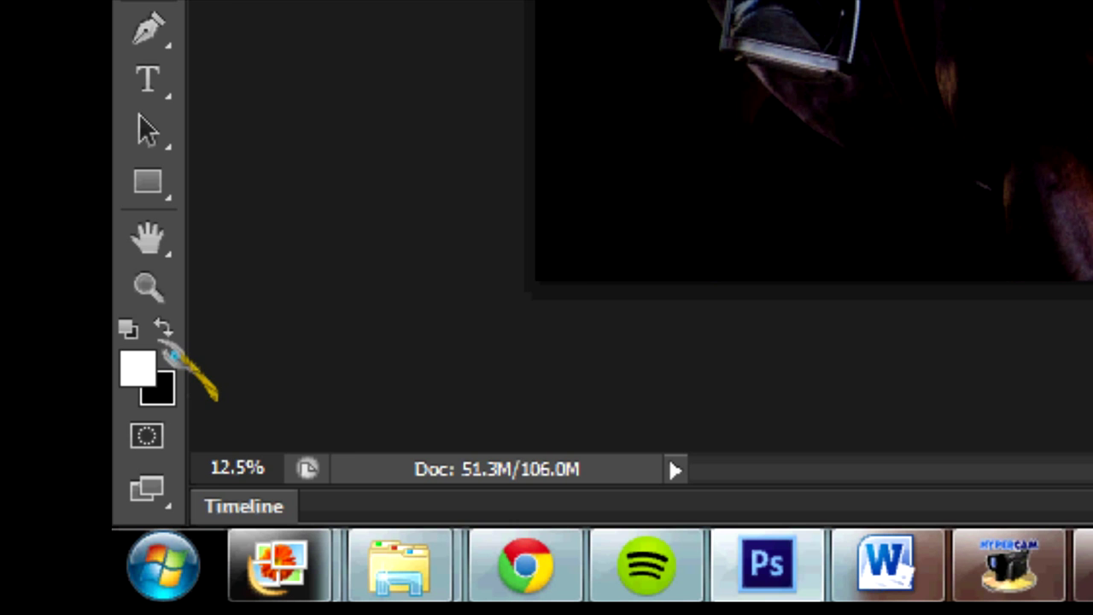
Switch to black paint, set brush opacity to 79% and Layer 1 opacity to 81%.
key("x")
left_click(163, 329)
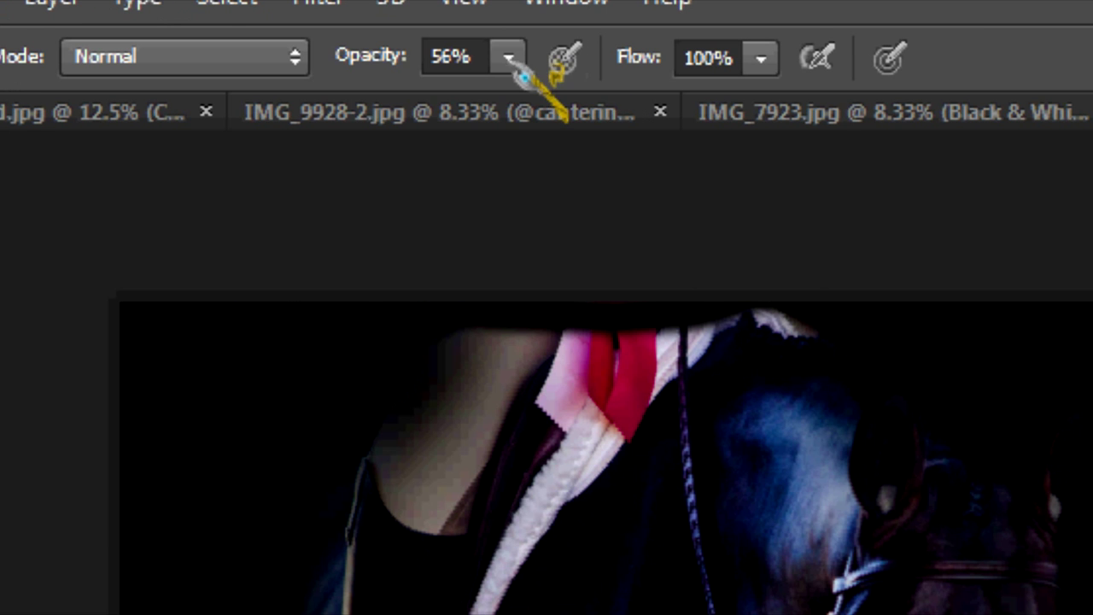
left_click(509, 56)
left_click_drag(509, 102, 555, 103)
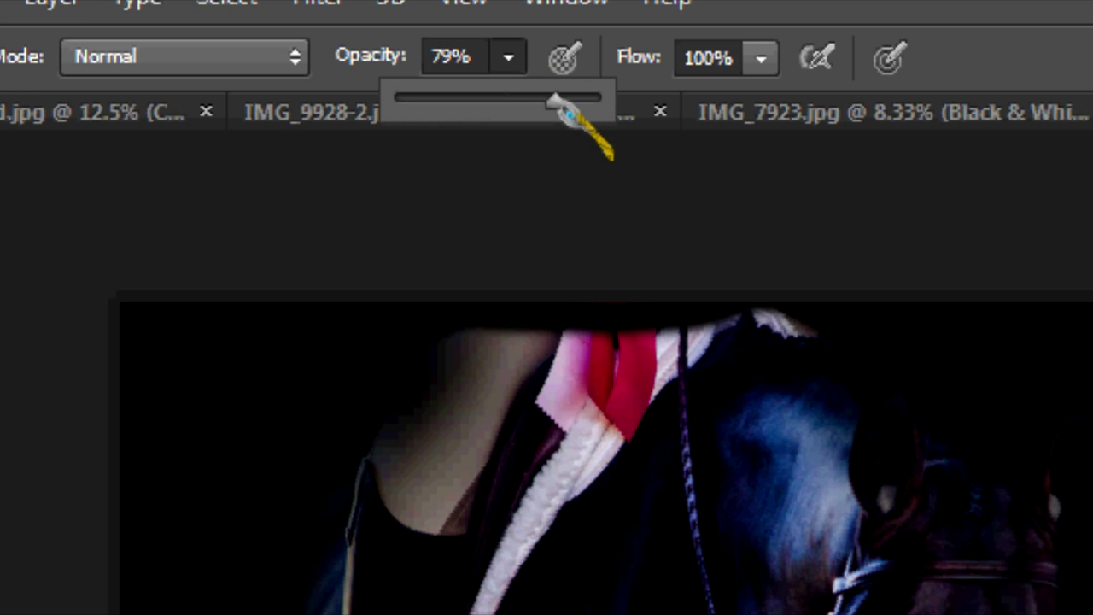
left_click(1083, 222)
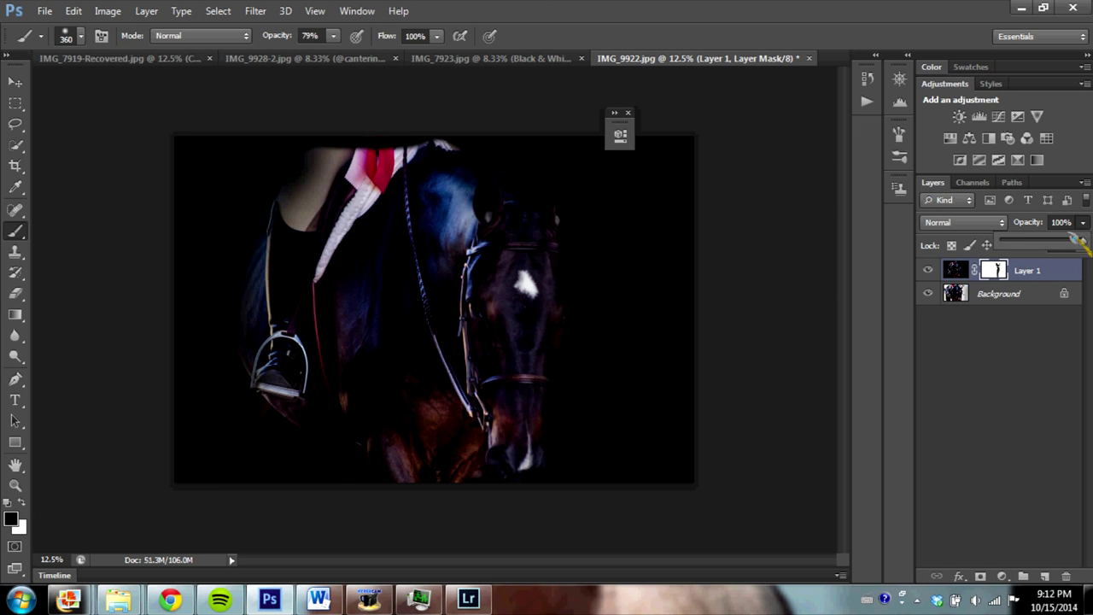
left_click_drag(1078, 247, 1066, 248)
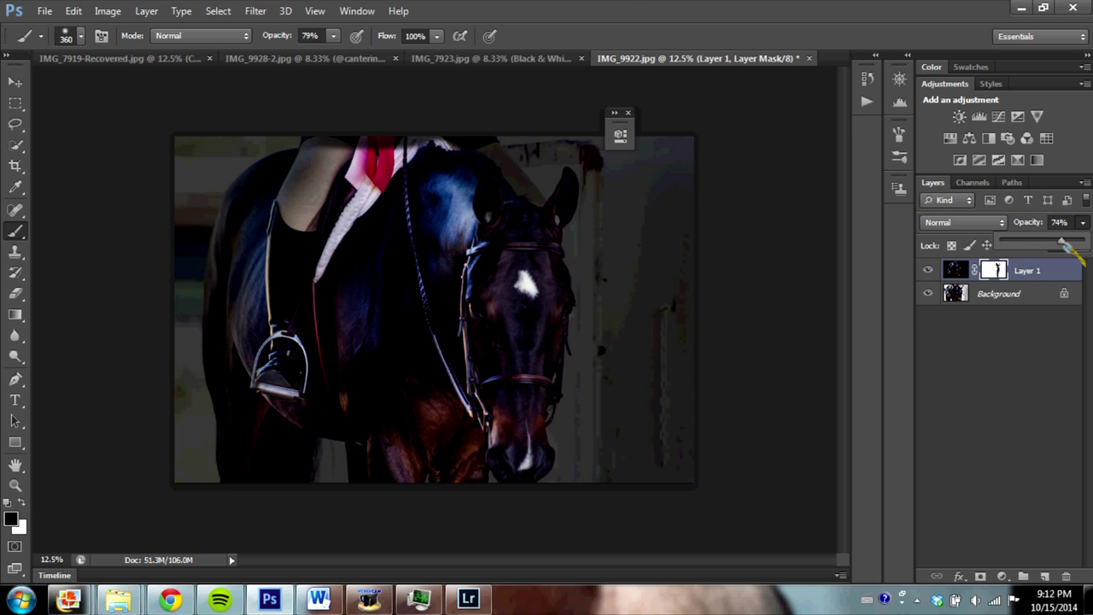
left_click_drag(1063, 244, 1067, 243)
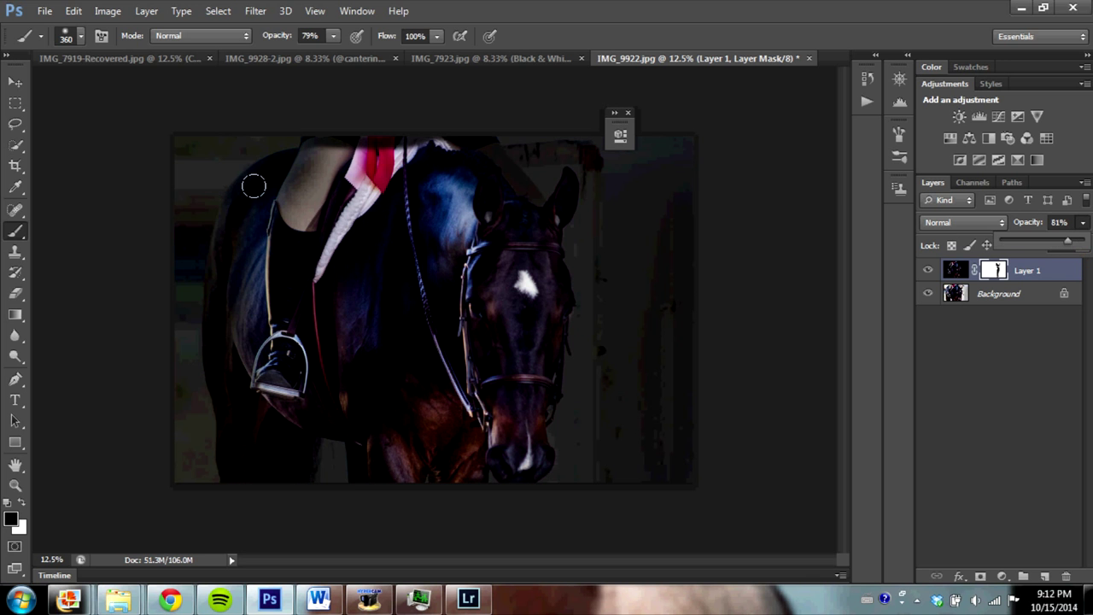
Paint the mask along the horse's back, stirrup area, shoulder and left flank.
mouse_move(239, 174)
left_mouse_down()
mouse_move(226, 323)
mouse_move(235, 443)
mouse_move(296, 161)
mouse_move(359, 133)
left_mouse_up()
left_click_drag(275, 357, 291, 402)
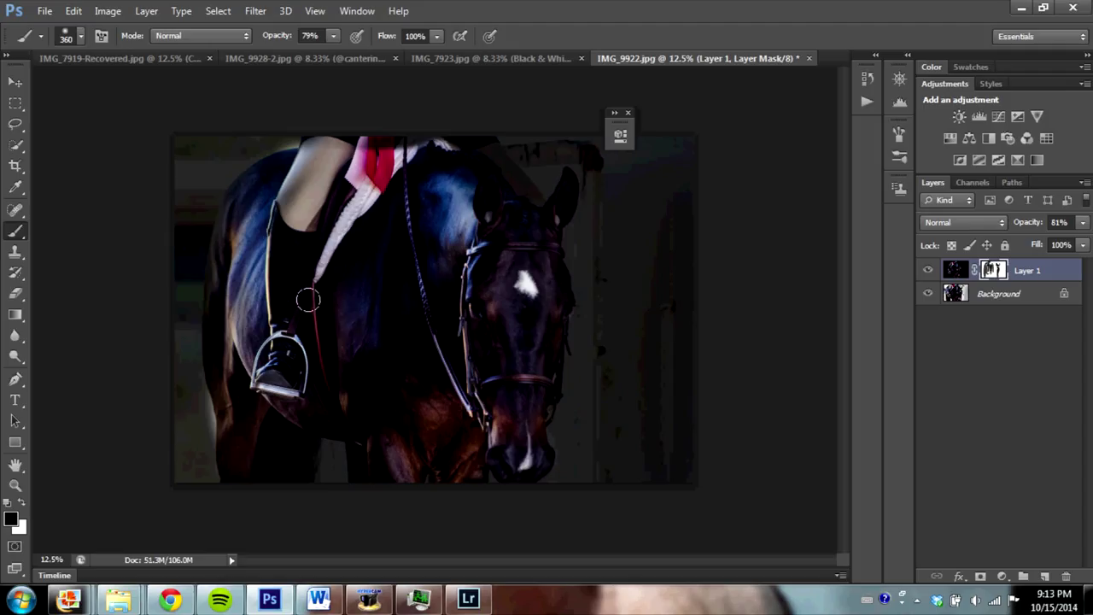
mouse_move(229, 462)
left_mouse_down()
mouse_move(245, 192)
mouse_move(205, 264)
left_mouse_up()
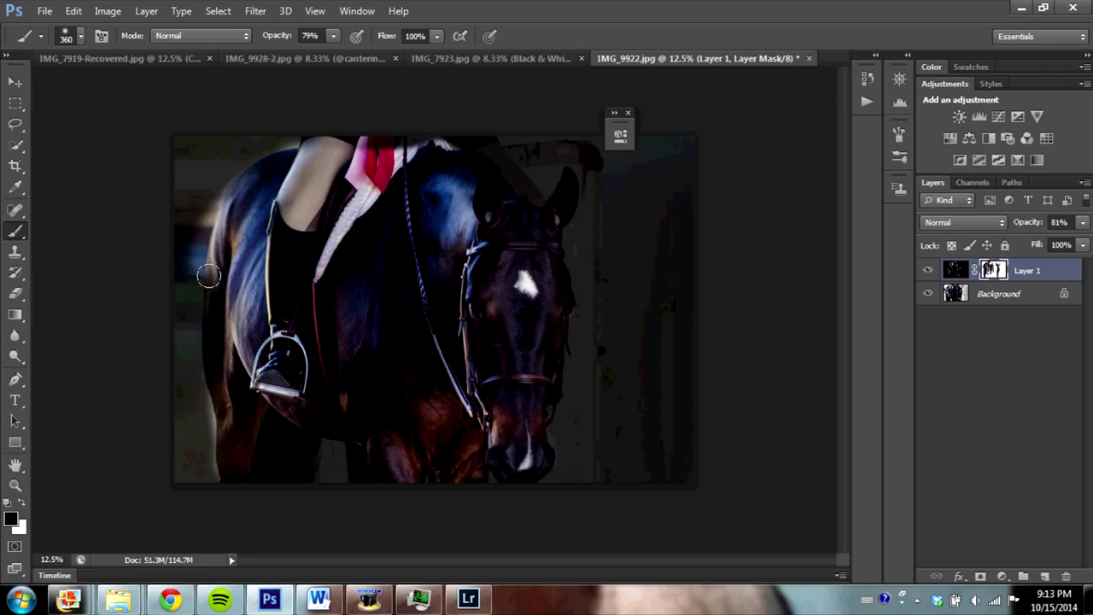
left_click(259, 338)
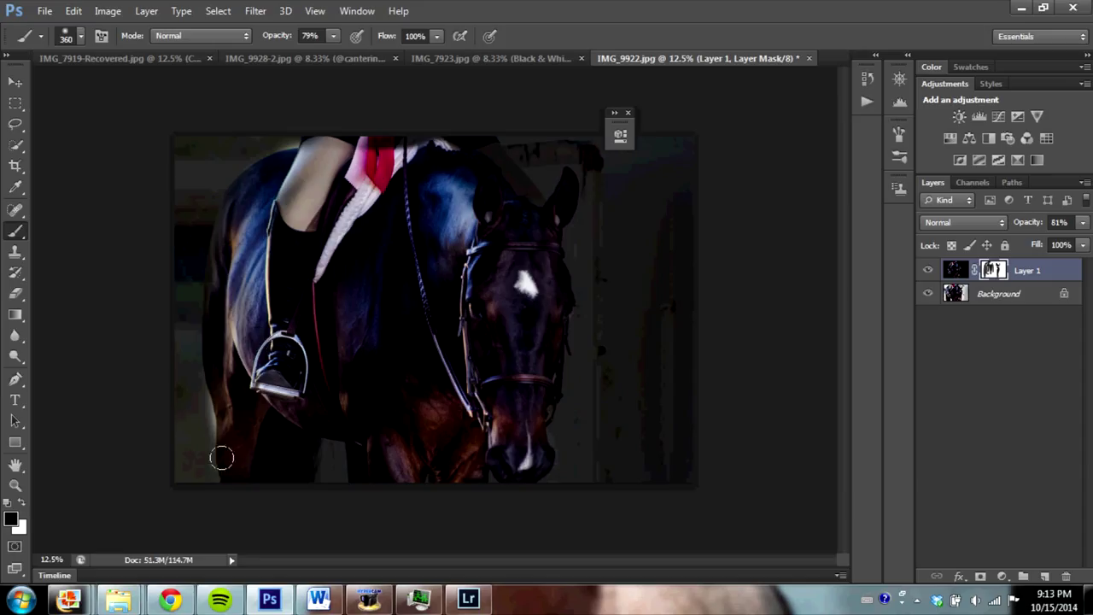
mouse_move(222, 458)
left_mouse_down()
mouse_move(261, 177)
mouse_move(290, 162)
left_mouse_up()
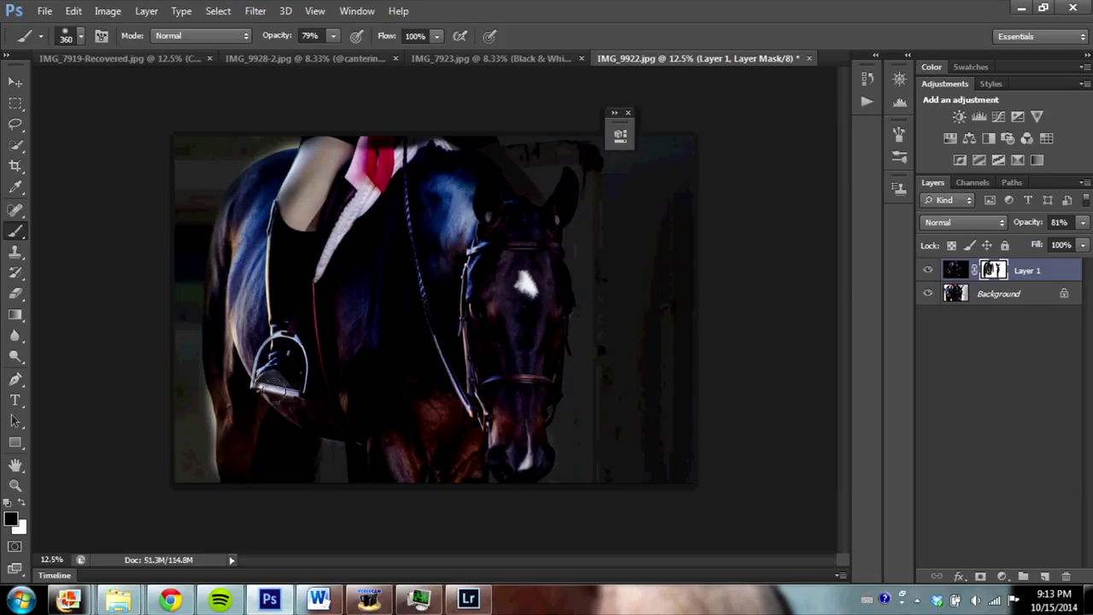
mouse_move(219, 457)
left_mouse_down()
mouse_move(252, 189)
mouse_move(281, 177)
left_mouse_up()
left_click_drag(241, 314, 238, 355)
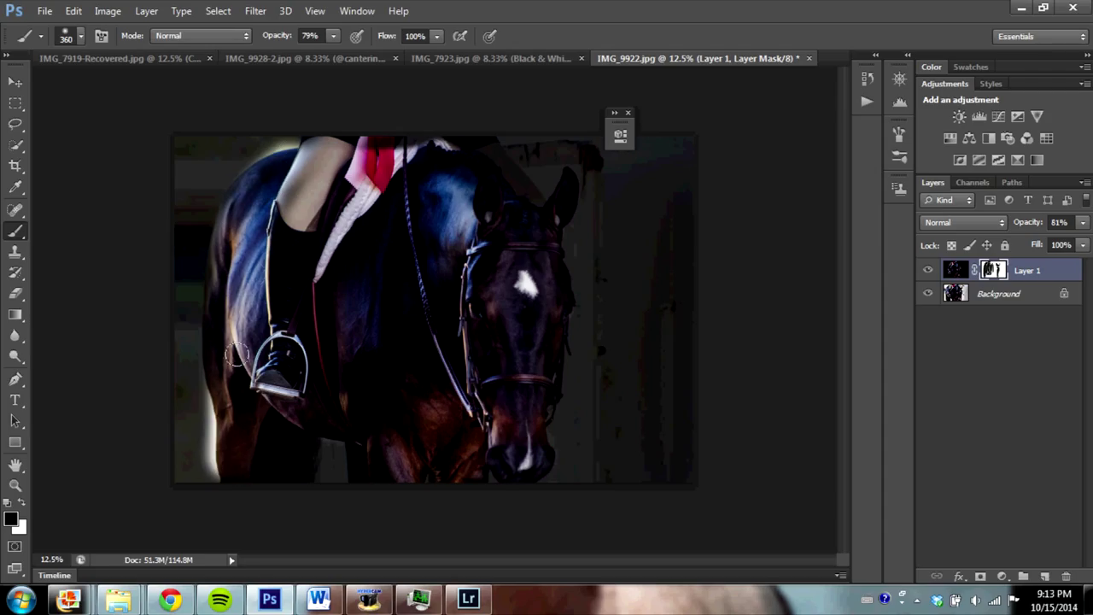
Return Layer 1 to 100% opacity and paint in white at 100% brush opacity.
left_click(1083, 222)
left_click_drag(1072, 243, 1086, 242)
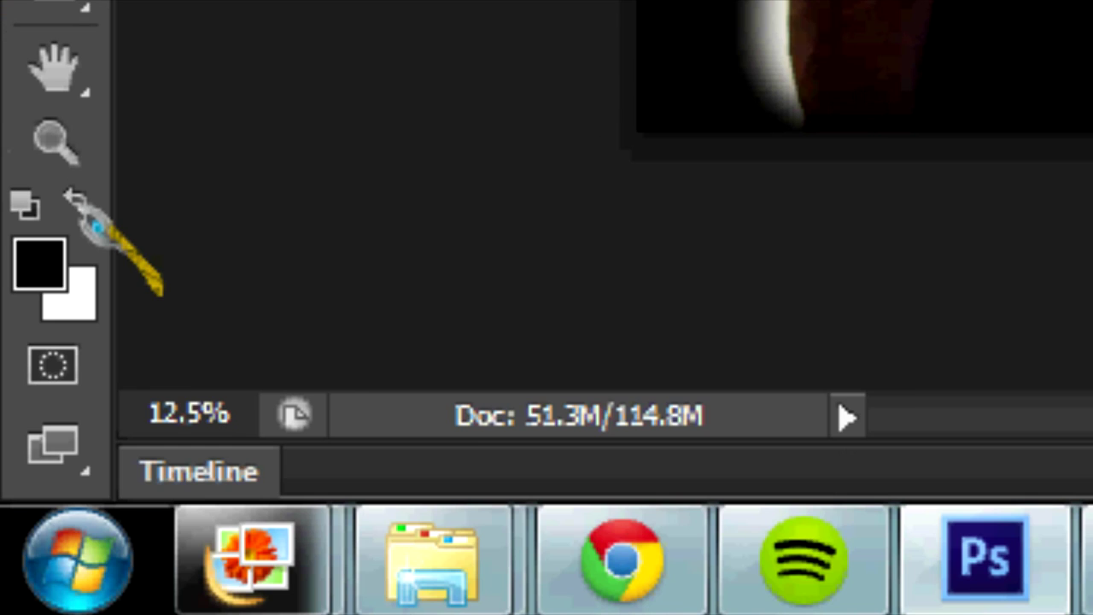
left_click(30, 503)
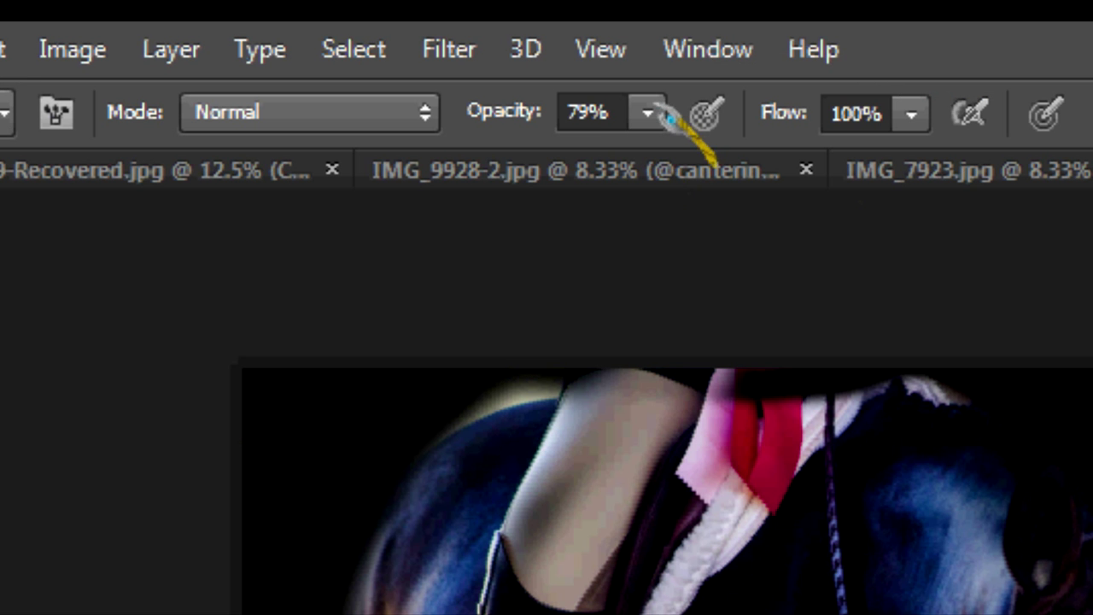
left_click(334, 35)
left_click_drag(666, 162, 696, 162)
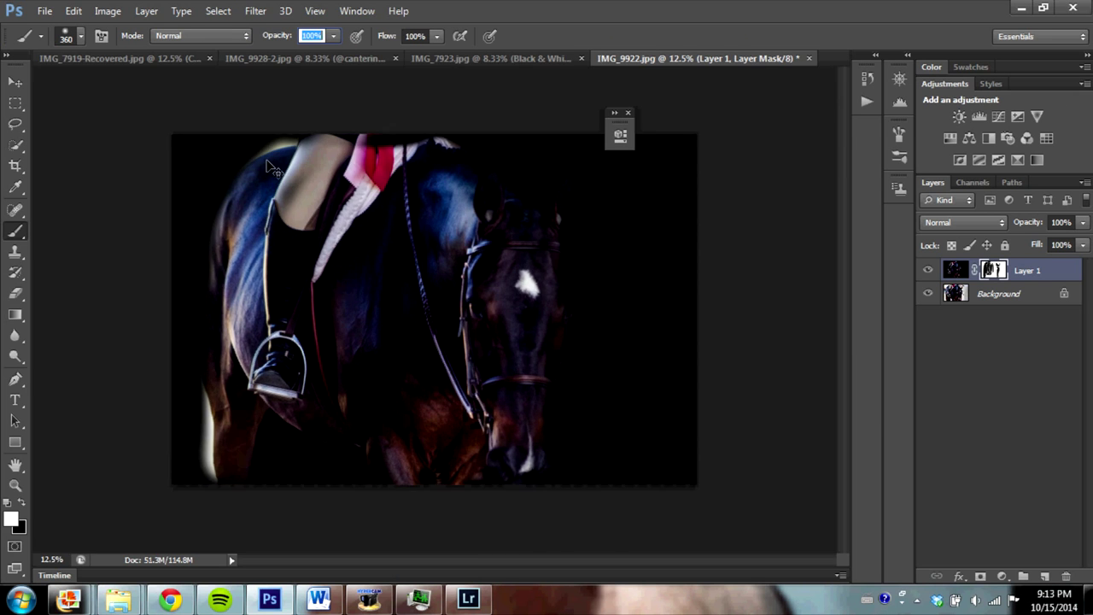
scroll(265, 158, "up", 4)
left_click_drag(492, 562, 363, 562)
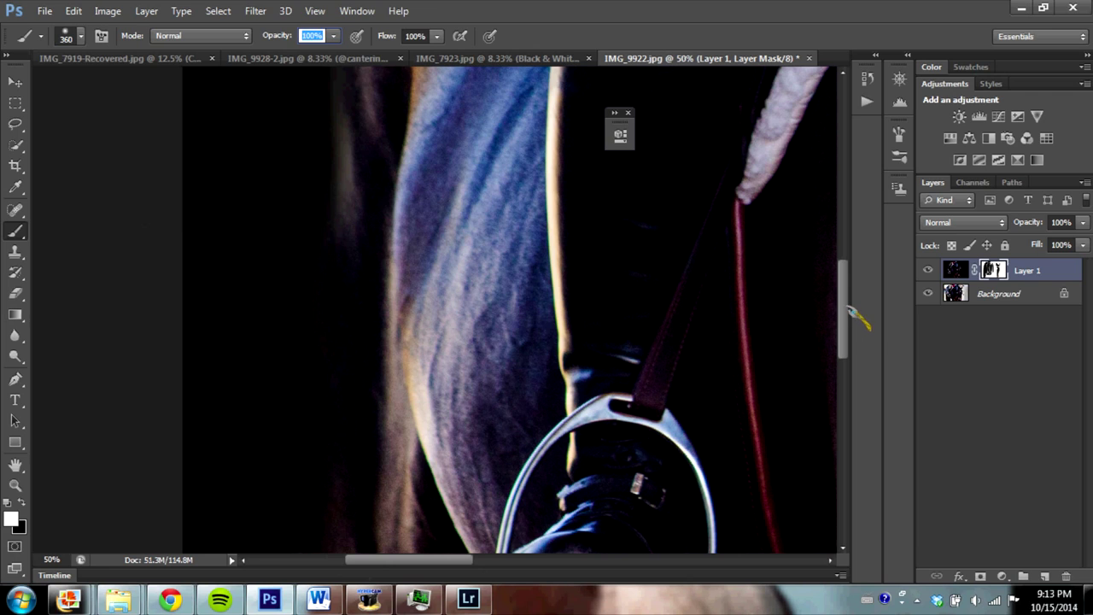
left_click_drag(843, 311, 843, 427)
left_click_drag(325, 376, 324, 102)
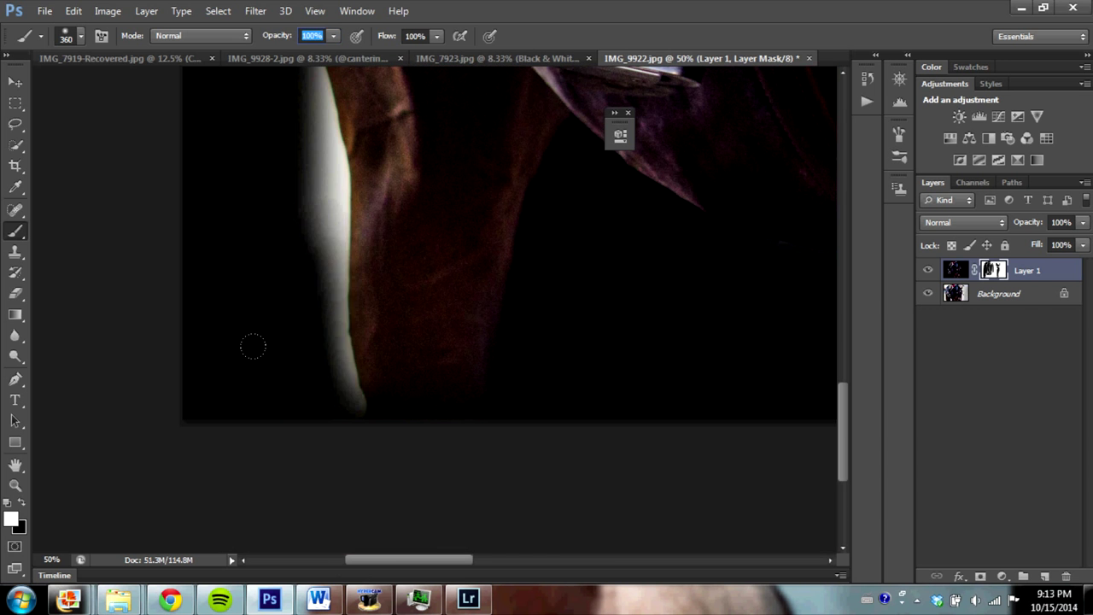
scroll(768, 393, "up", 5)
With a 75 px brush, paint out the bright halos along the horse's leg.
left_click(79, 36)
left_click(85, 136)
left_click_drag(320, 380, 307, 350)
left_click_drag(325, 410, 342, 479)
left_click_drag(852, 364, 852, 427)
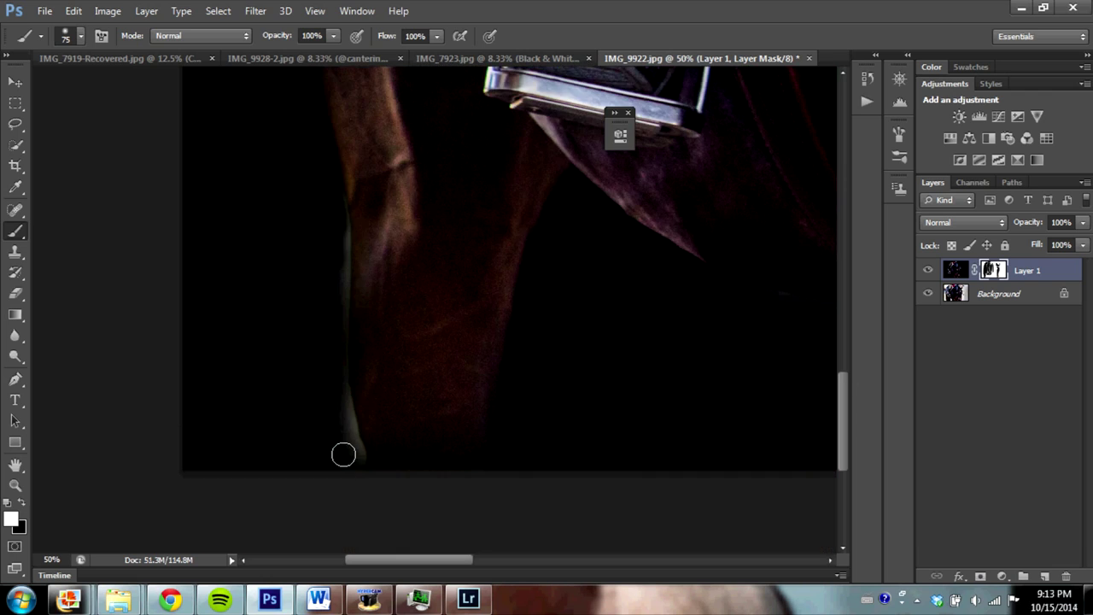
left_click_drag(350, 376, 350, 453)
left_click_drag(338, 190, 346, 325)
left_click_drag(340, 250, 359, 171)
scroll(769, 461, "up", 10)
Paint out the halo above the horse's shoulder and check the whole image.
mouse_move(461, 341)
left_mouse_down()
mouse_move(624, 238)
mouse_move(688, 218)
mouse_move(573, 265)
left_mouse_up()
left_click_drag(509, 291, 589, 299)
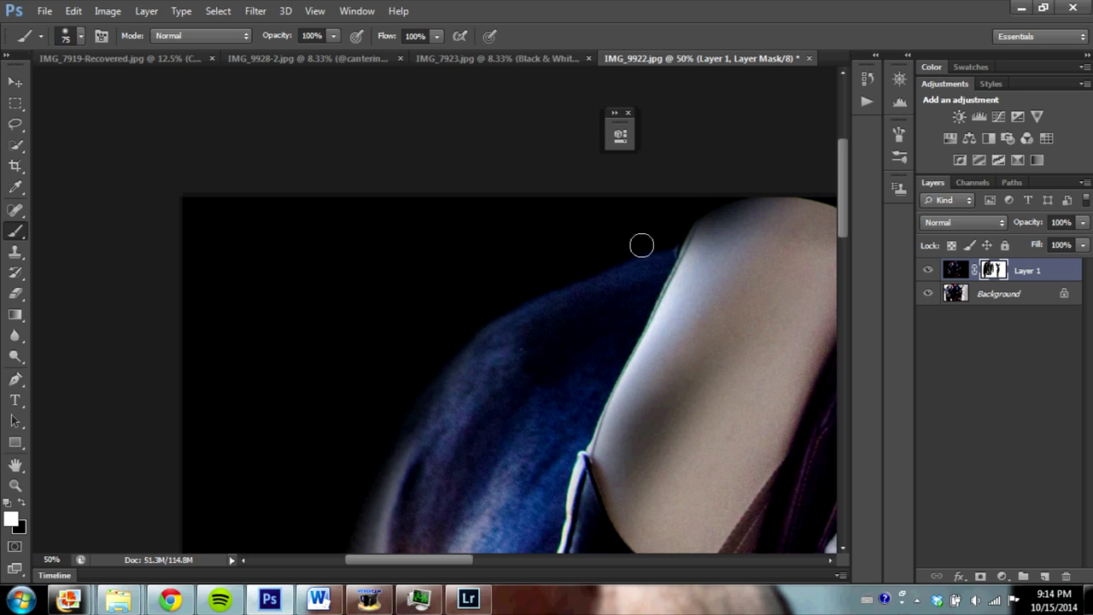
key("ctrl+minus")
key("ctrl+minus")
key("ctrl+minus")
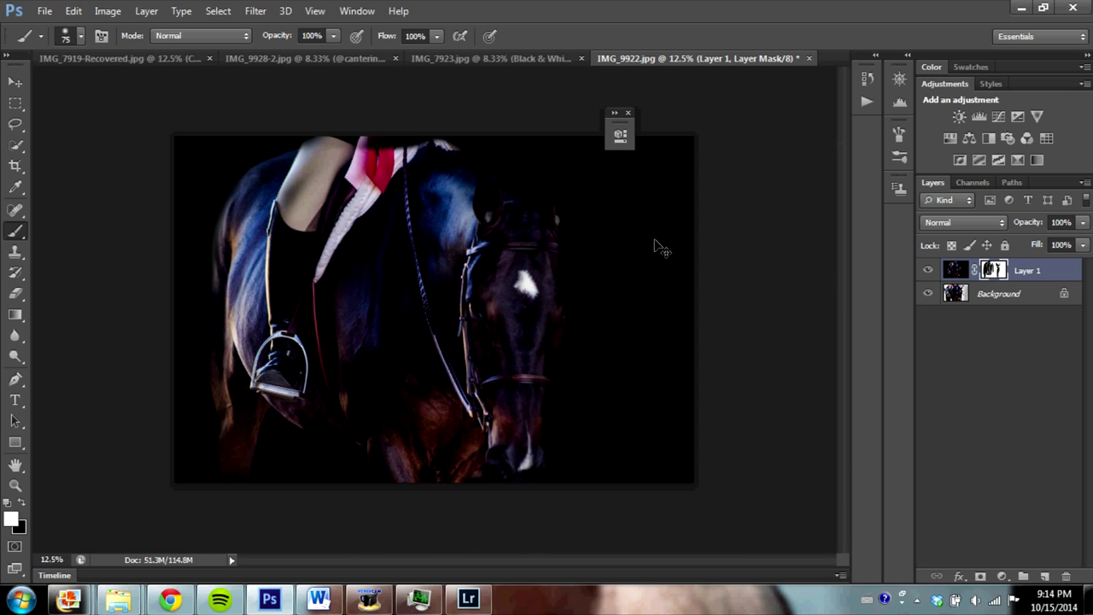
key("ctrl+minus")
key("ctrl+plus")
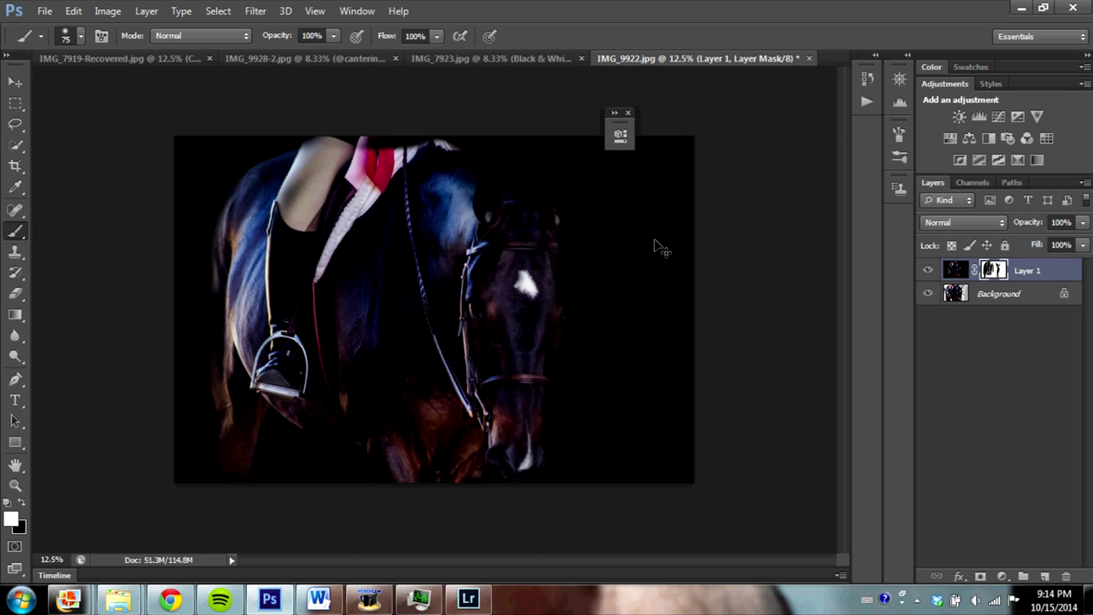
key("ctrl+plus")
key("ctrl+plus")
key("ctrl+plus")
key("ctrl+plus")
left_click_drag(843, 325, 843, 427)
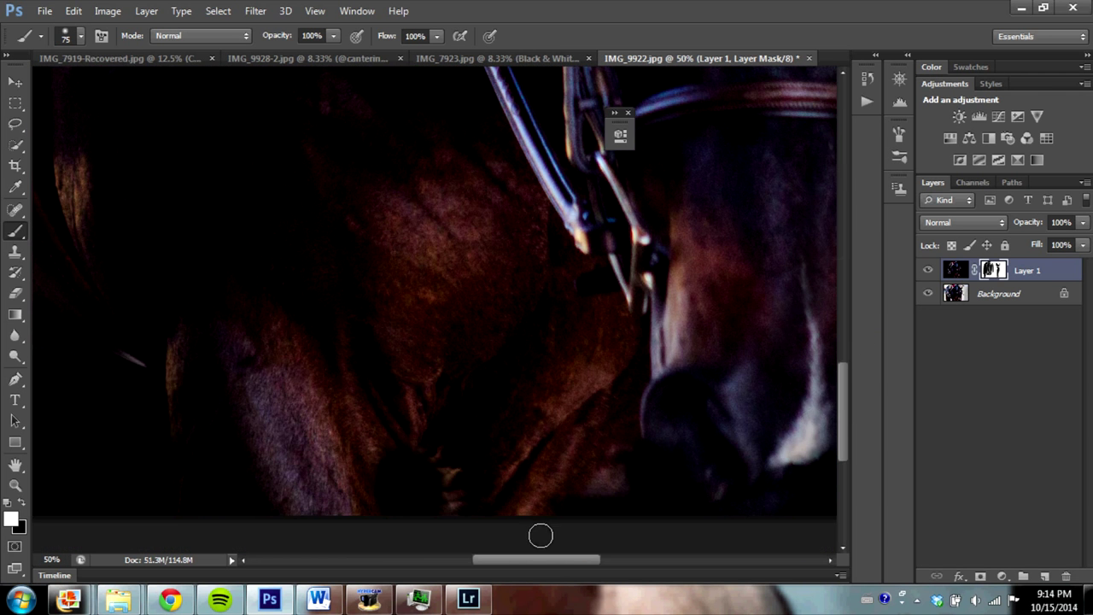
left_click_drag(538, 560, 410, 560)
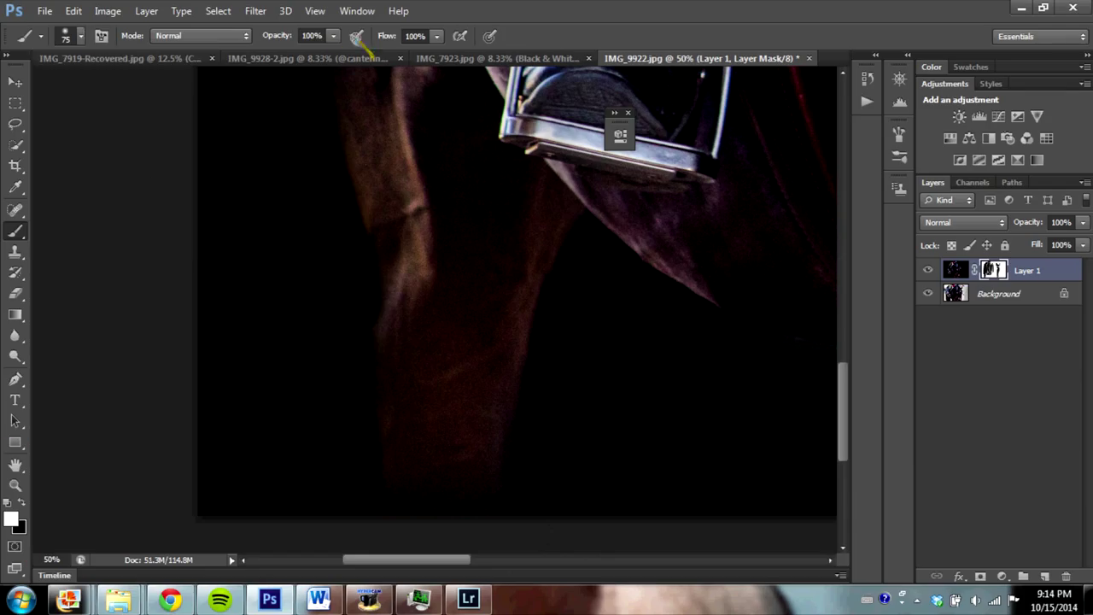
Enlarge the brush again and lower its opacity to 51%.
left_click(80, 36)
left_click(135, 88)
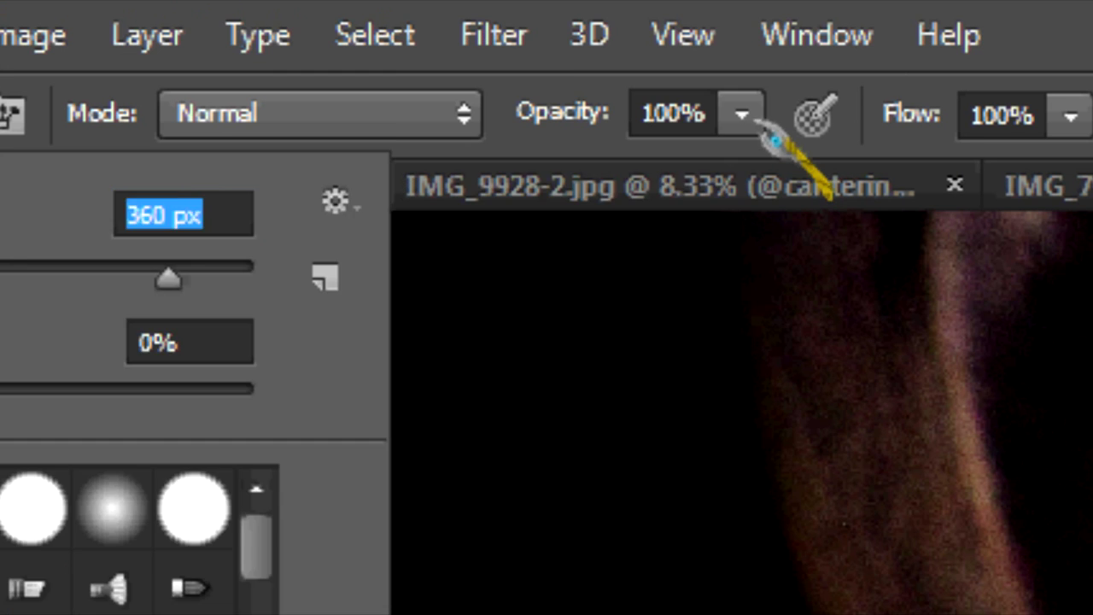
left_click(333, 35)
left_click_drag(326, 51, 302, 52)
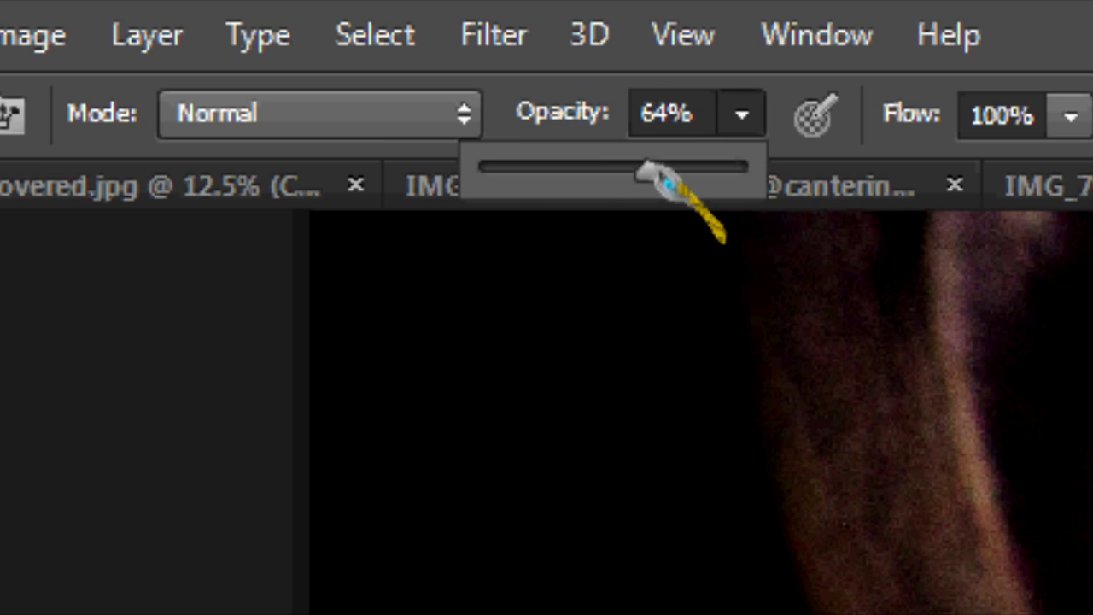
left_click_drag(651, 176, 614, 176)
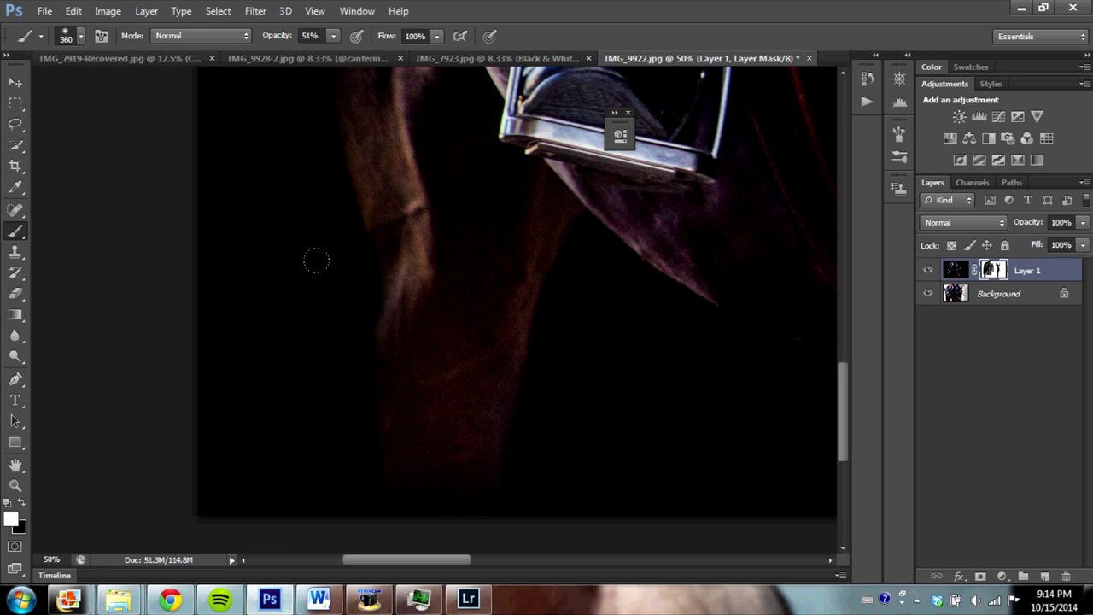
Darken the faint glow and shadowed edge along the horse's leg into black.
left_click_drag(314, 263, 329, 451)
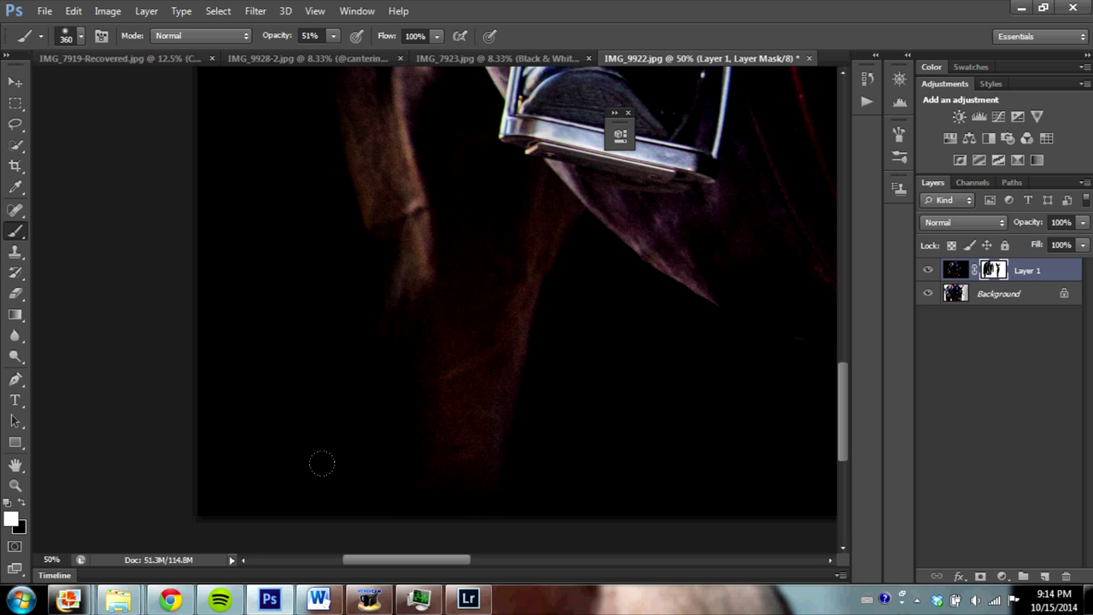
key("ctrl+minus")
key("ctrl+minus")
key("ctrl+minus")
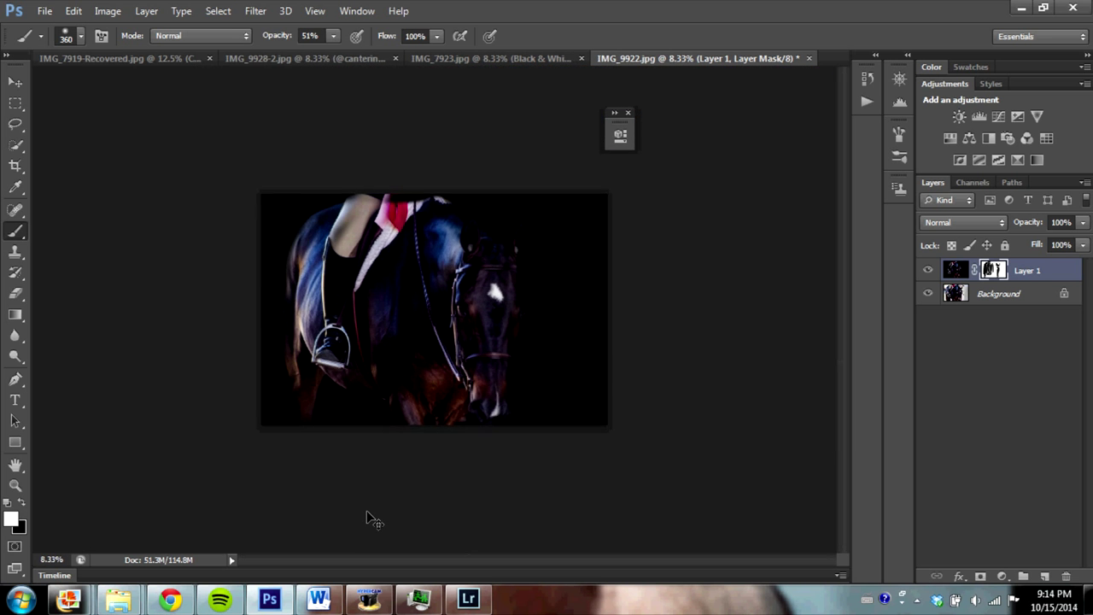
key("ctrl+plus")
scroll(363, 508, "up", 3)
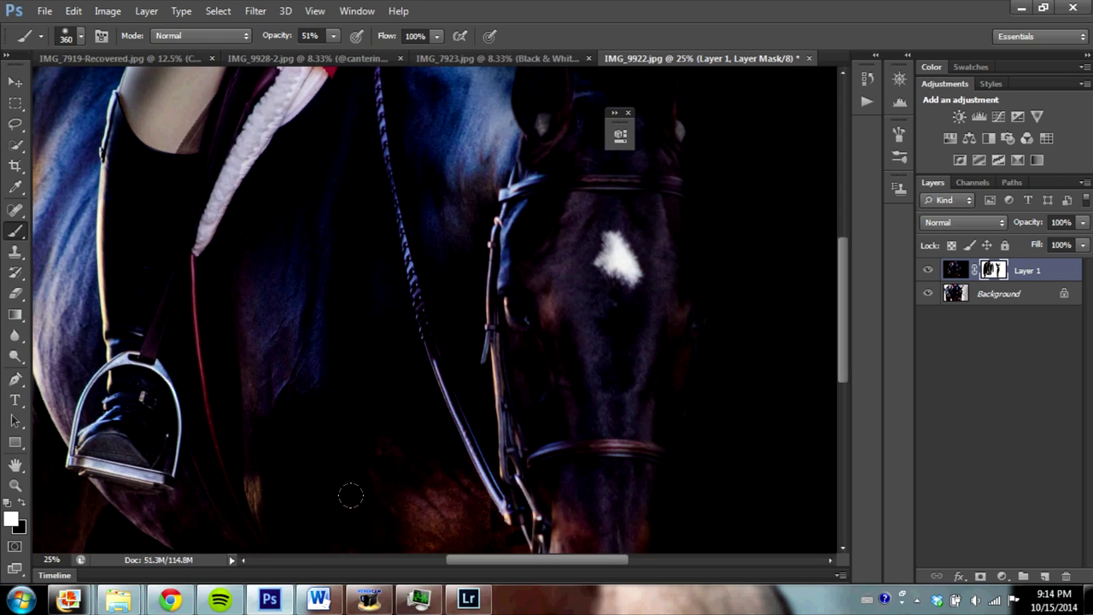
scroll(385, 511, "left", 5)
left_click_drag(219, 196, 258, 312)
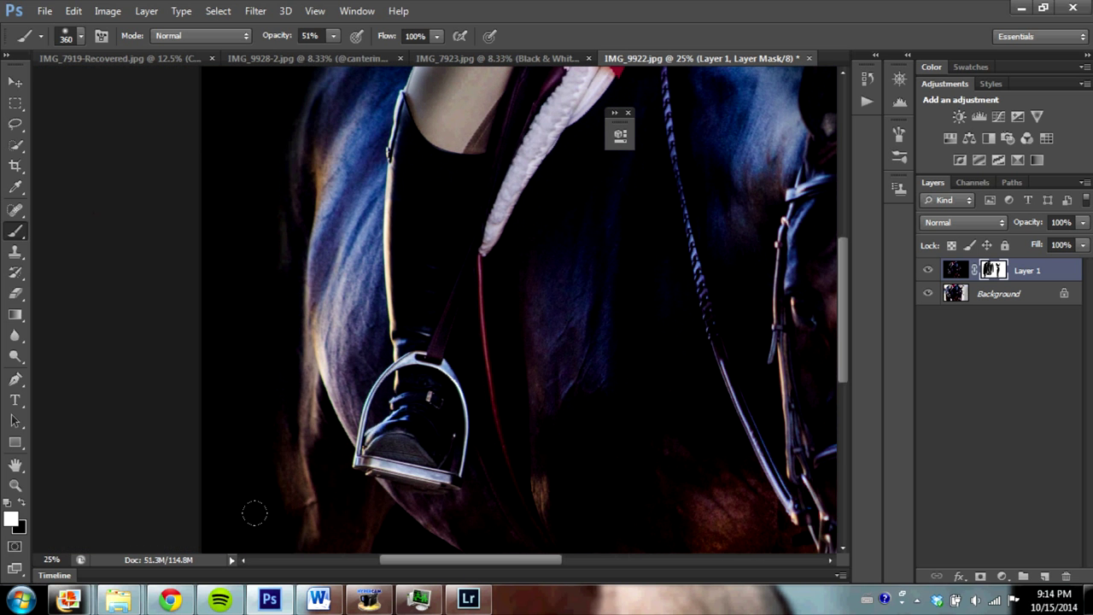
left_click_drag(257, 495, 284, 72)
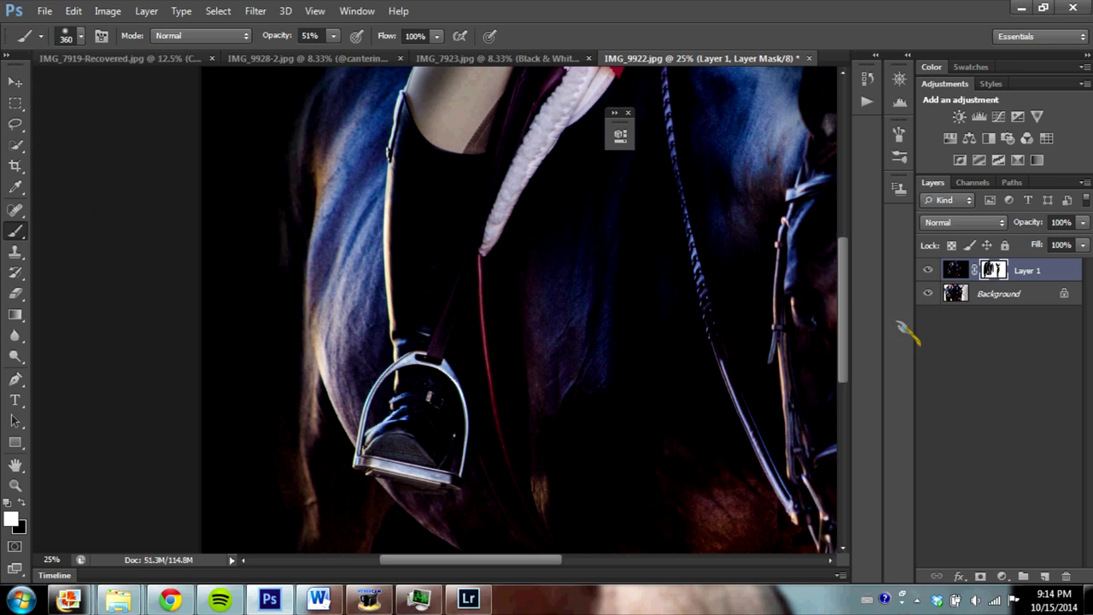
scroll(854, 325, "down", 5)
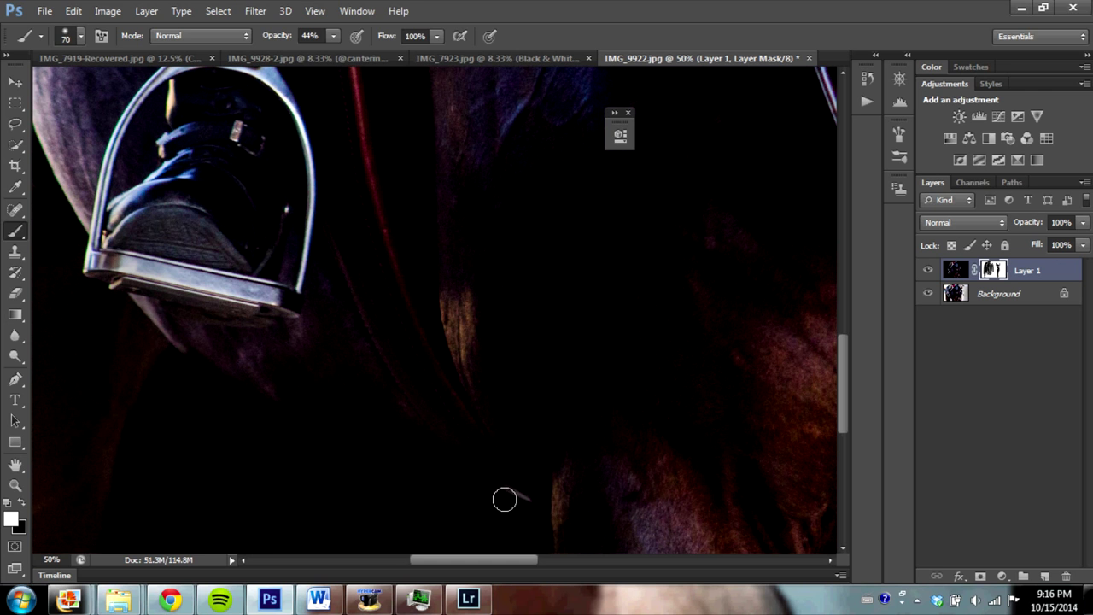
scroll(551, 512, "down", 2)
scroll(551, 517, "up", 1)
scroll(551, 517, "down", 1)
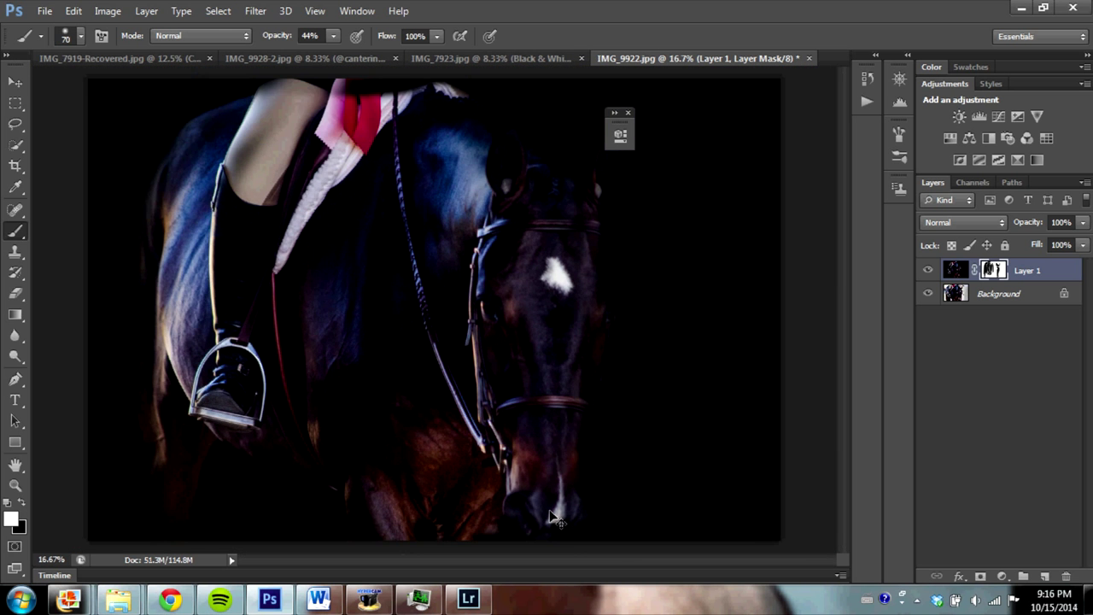
scroll(550, 517, "down", 1)
scroll(551, 517, "up", 1)
scroll(551, 517, "down", 1)
scroll(551, 516, "down", 1)
scroll(551, 517, "up", 1)
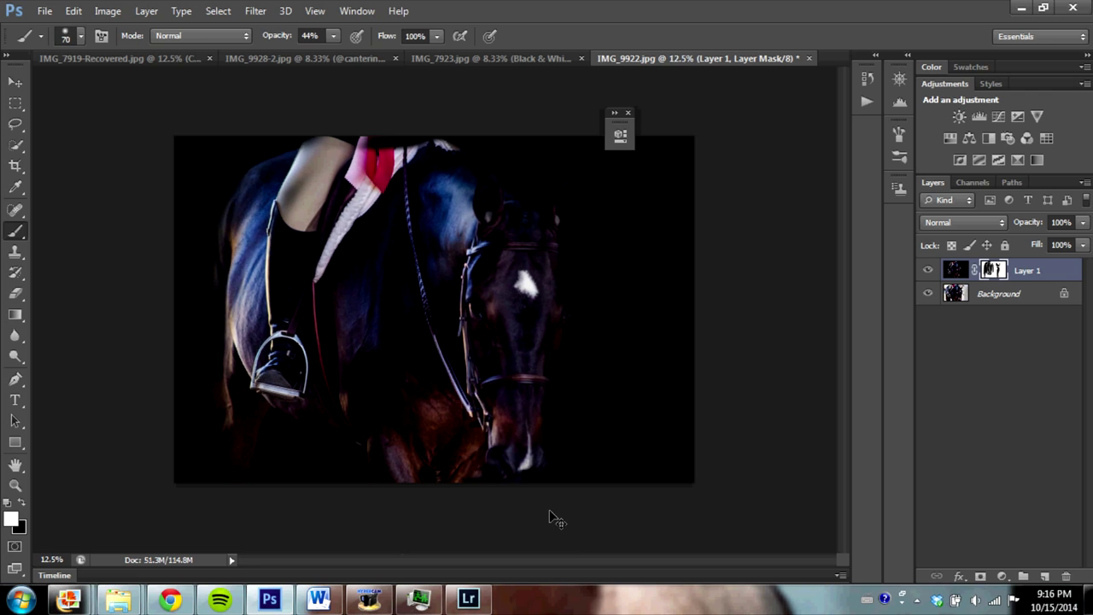
scroll(550, 516, "up", 1)
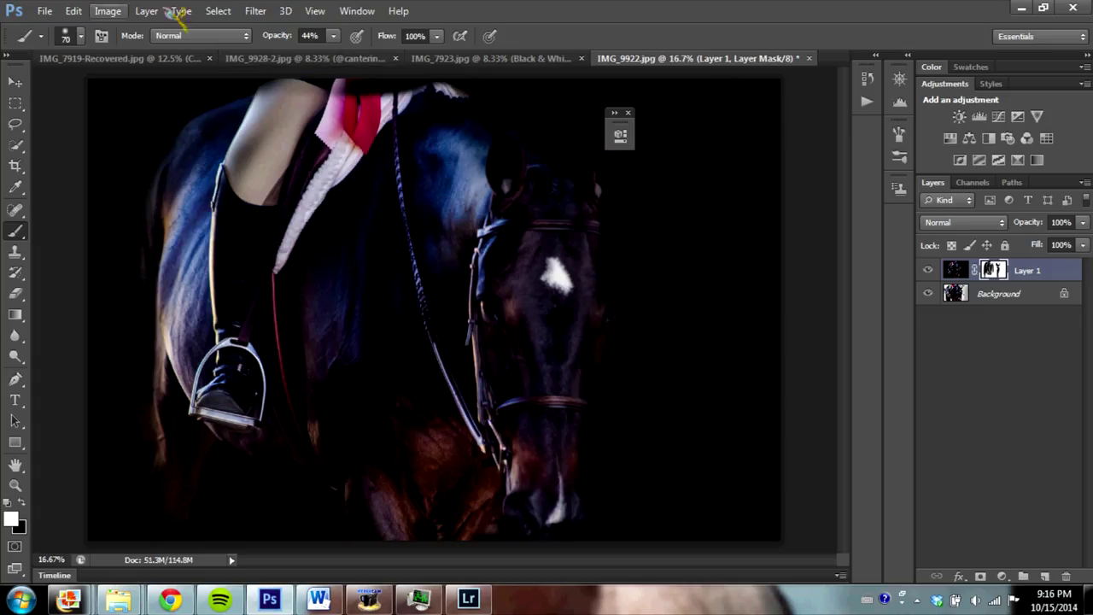
Resize the brush to about 494 px.
left_click(80, 36)
left_click_drag(77, 87, 145, 87)
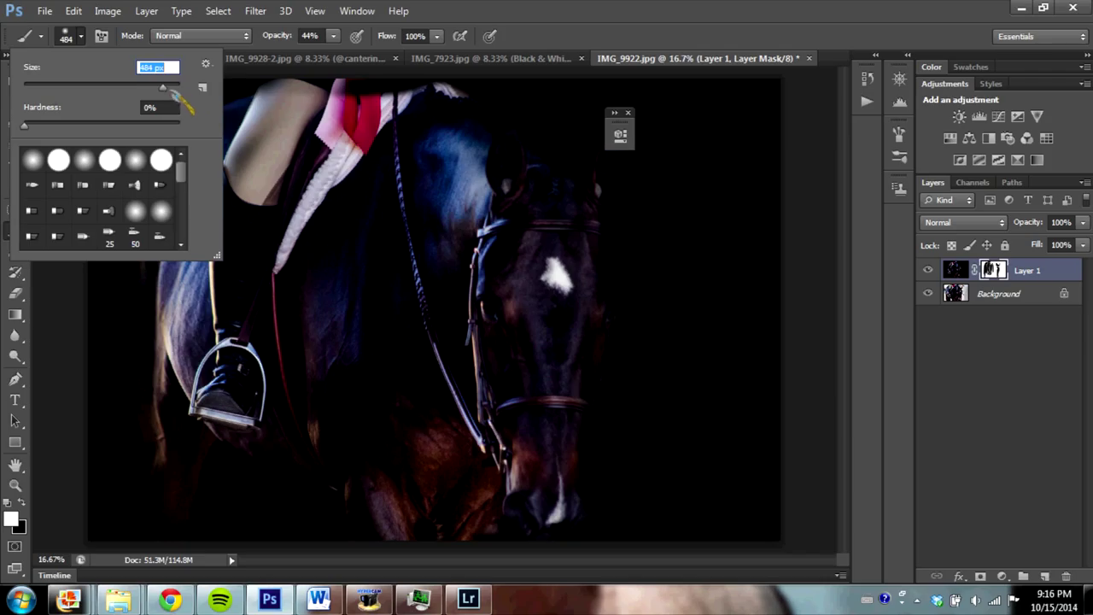
left_click_drag(162, 87, 175, 87)
left_click_drag(167, 87, 162, 87)
left_click(254, 100)
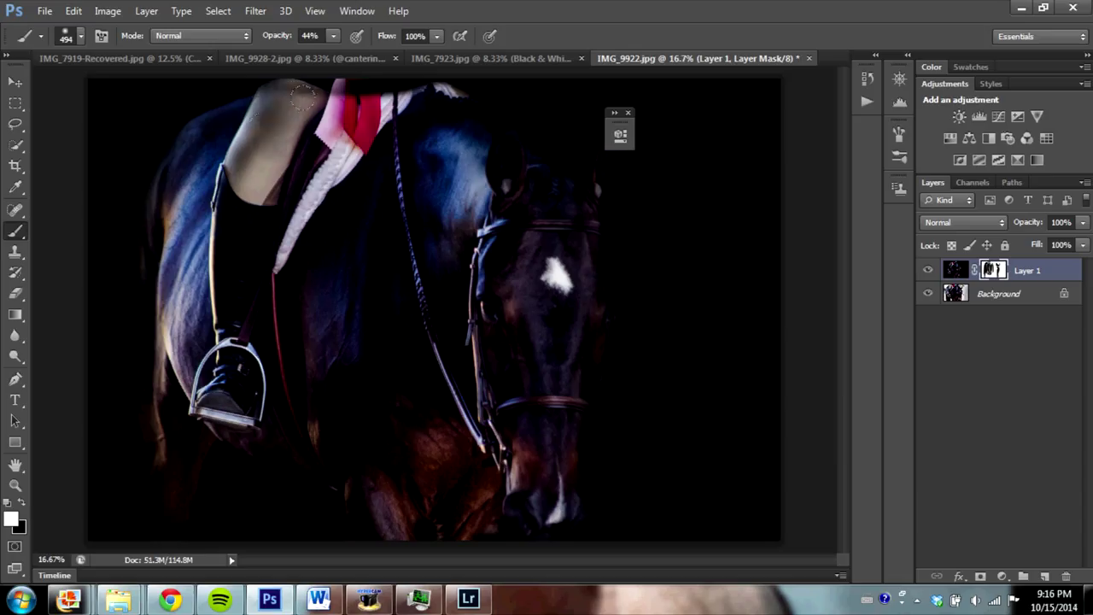
Darken the rider's breeches and jacket along the top edge, plus patches on the horse's side.
left_click_drag(308, 92, 363, 85)
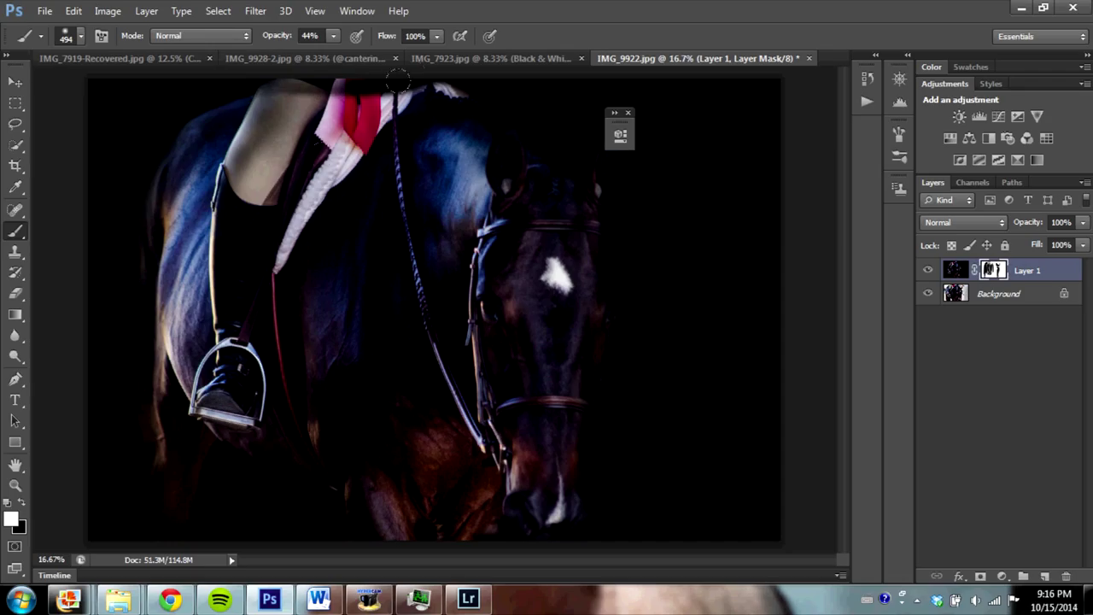
left_click_drag(247, 120, 301, 82)
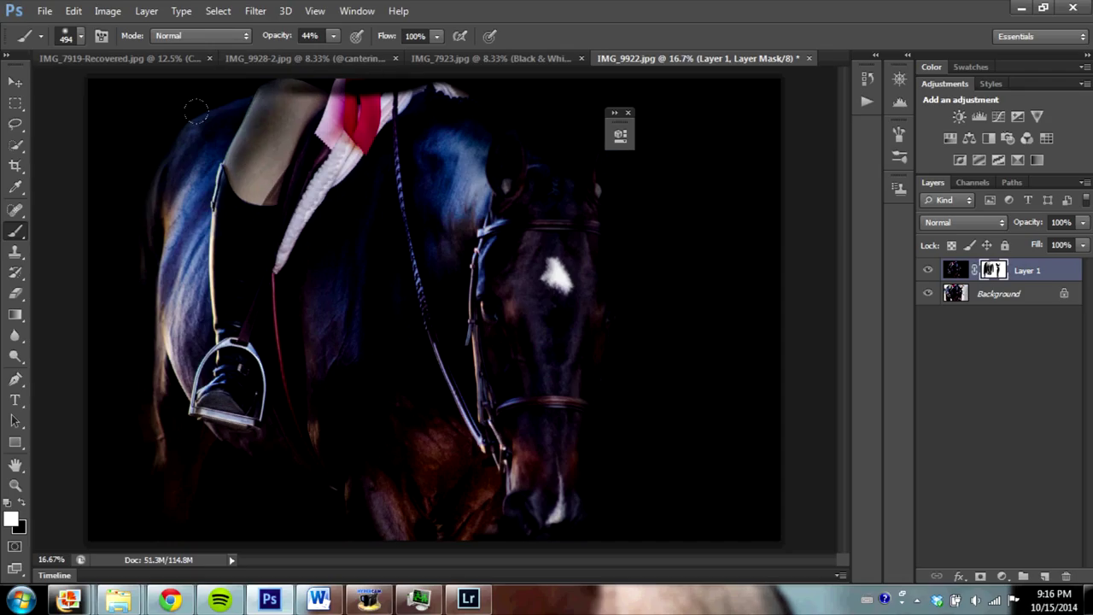
left_click_drag(189, 111, 333, 86)
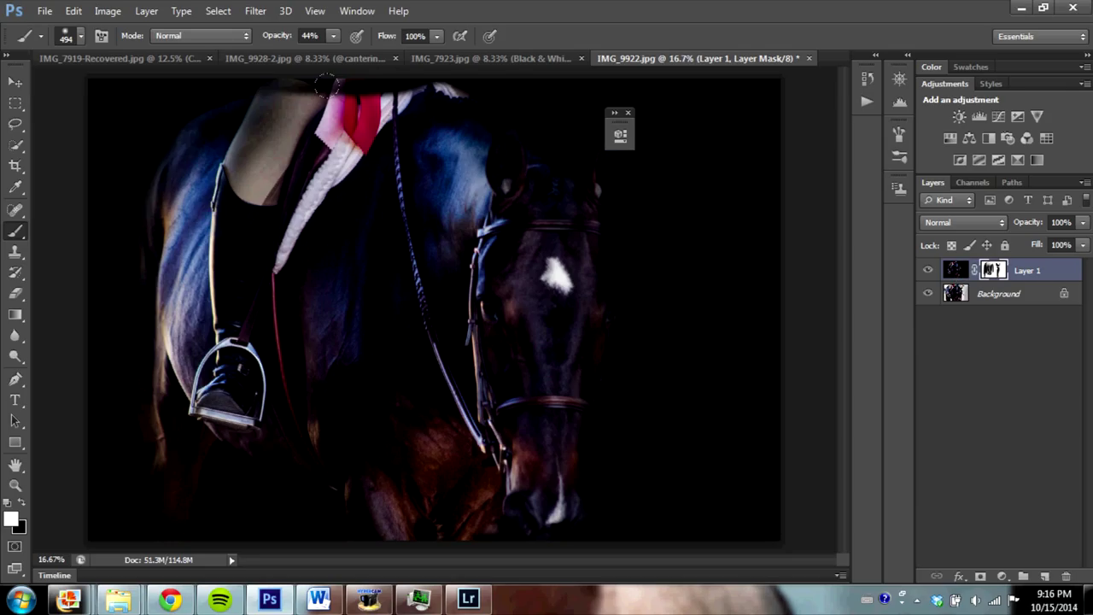
left_click_drag(198, 109, 135, 121)
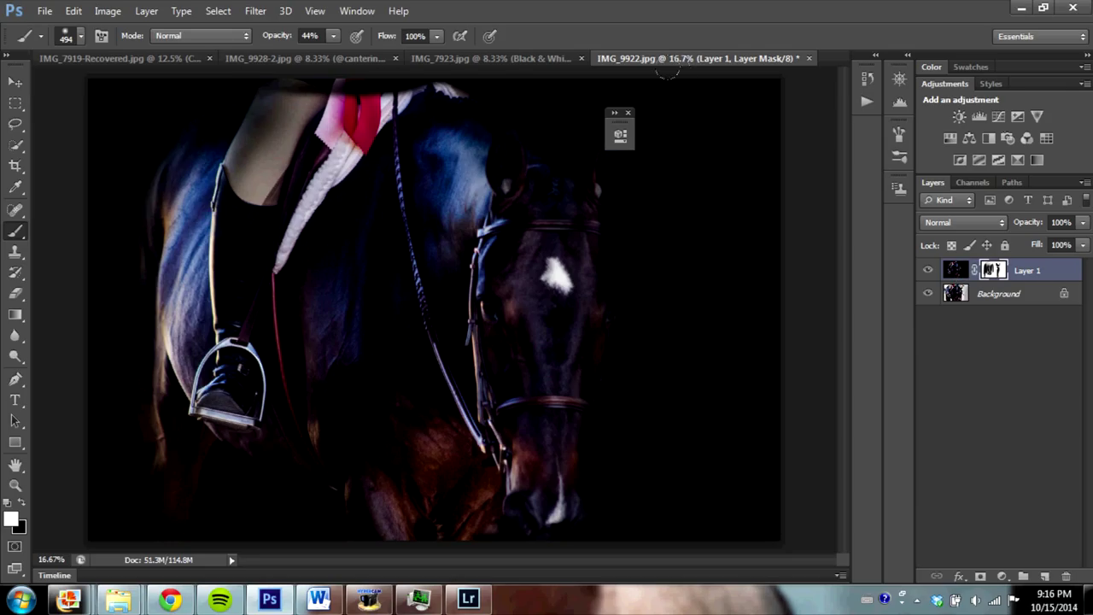
Paint out bright patches along the top edge directly on Layer 1's image.
left_click(957, 272)
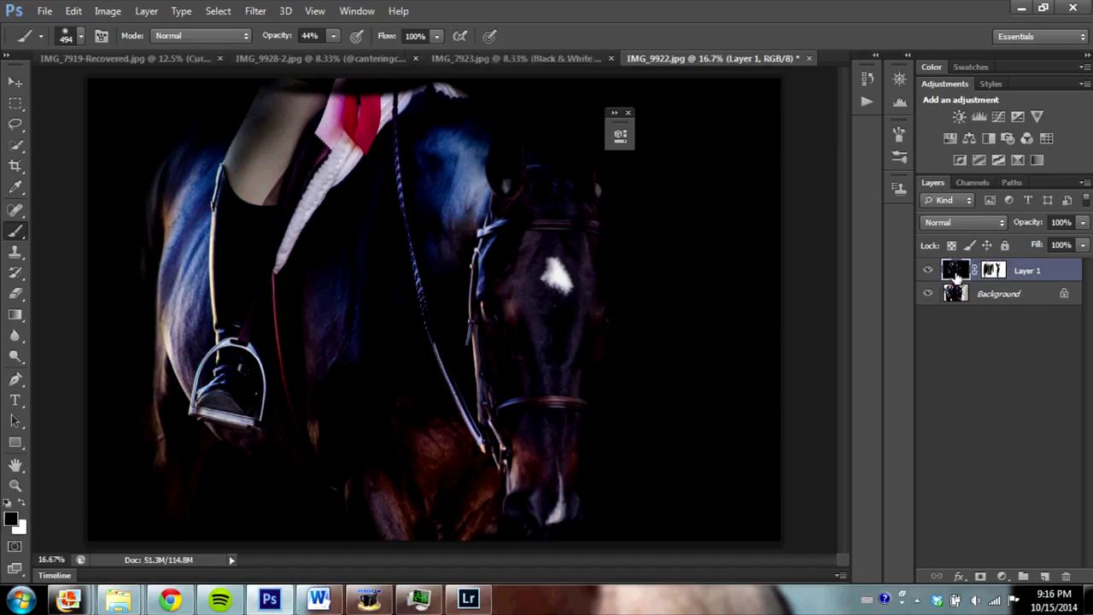
mouse_move(282, 85)
left_mouse_down()
mouse_move(448, 88)
mouse_move(325, 137)
left_mouse_up()
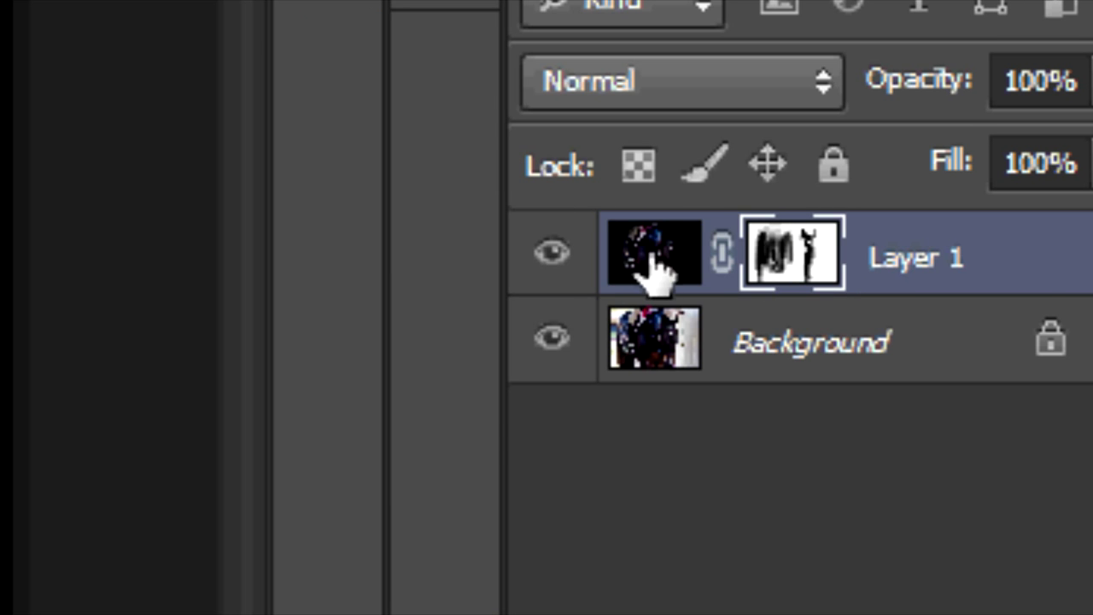
left_click(654, 252)
left_click(793, 252)
left_click(654, 252)
left_click(794, 252)
left_click(656, 255)
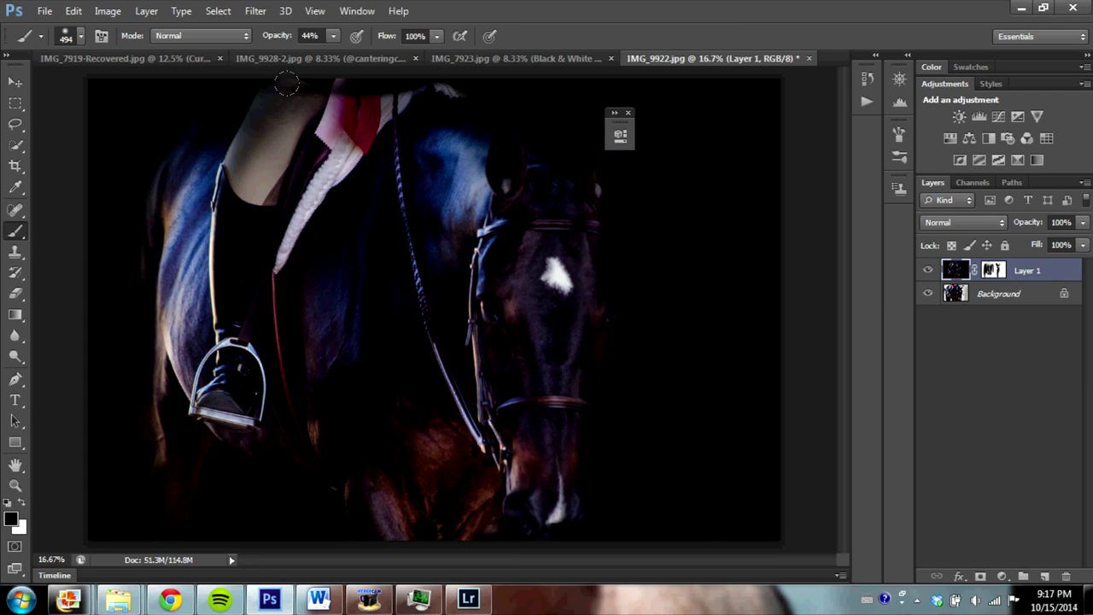
Darken the saddle and red jacket at the top, then the horse's left shoulder on the mask.
left_click_drag(145, 124, 451, 94)
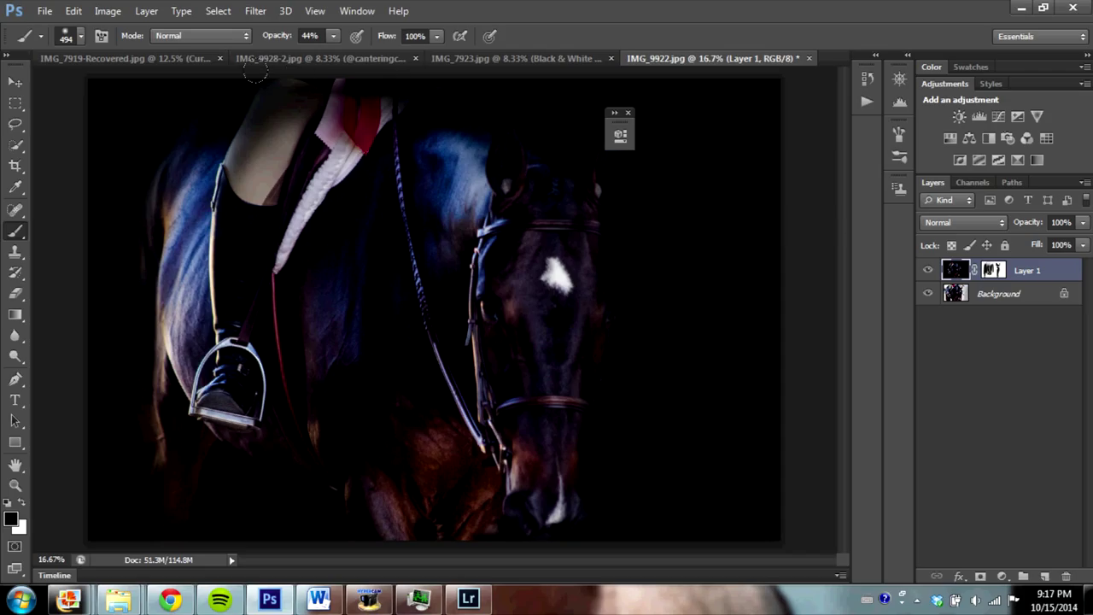
left_click_drag(342, 104, 299, 111)
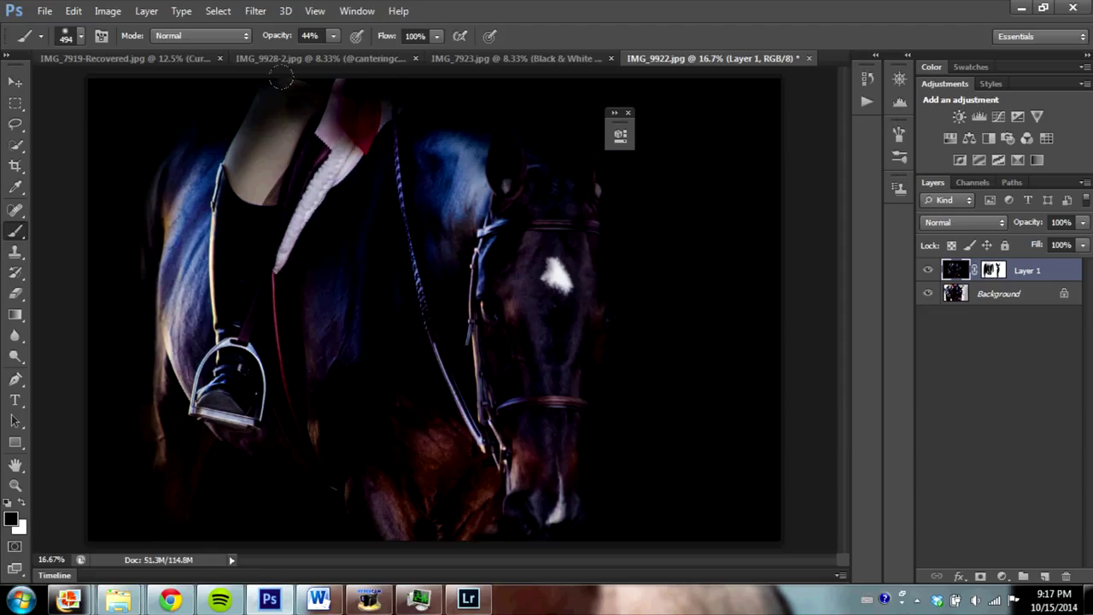
key("ctrl+minus")
key("ctrl+plus")
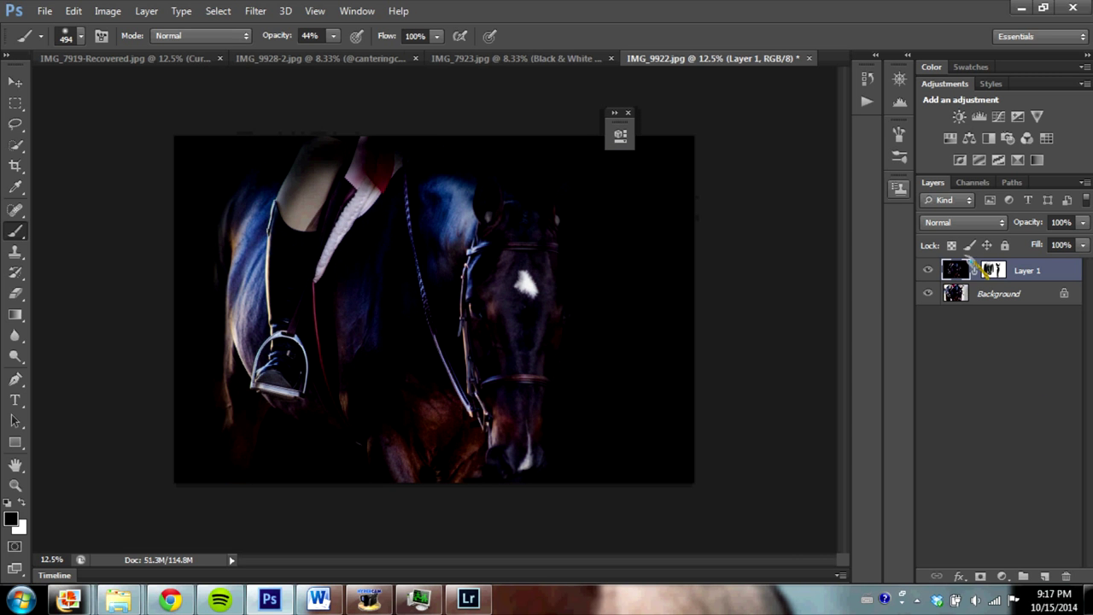
left_click(992, 271)
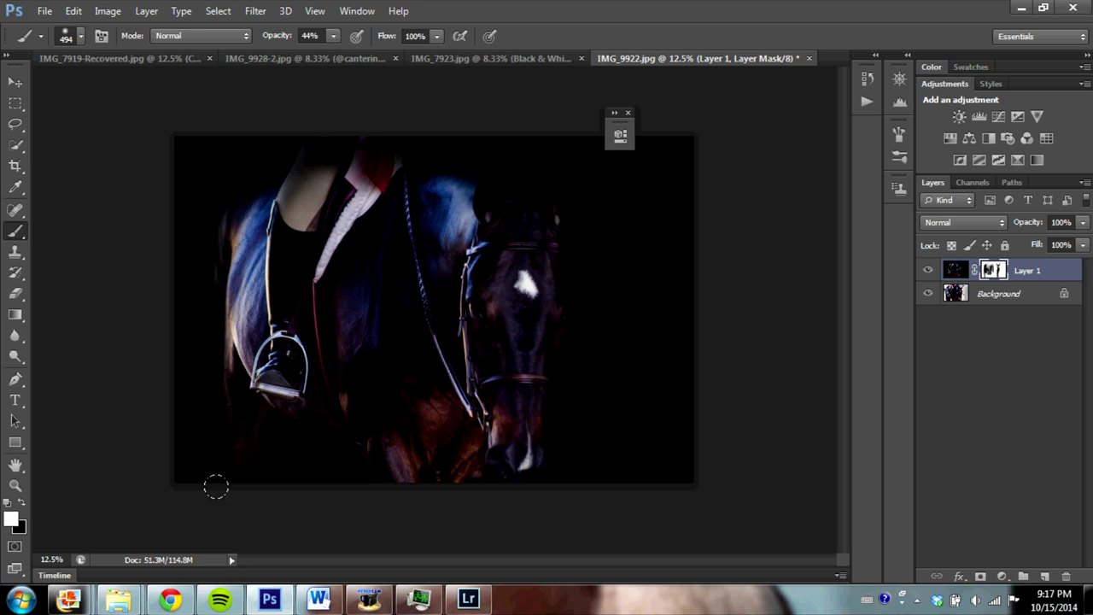
left_click_drag(201, 358, 209, 231)
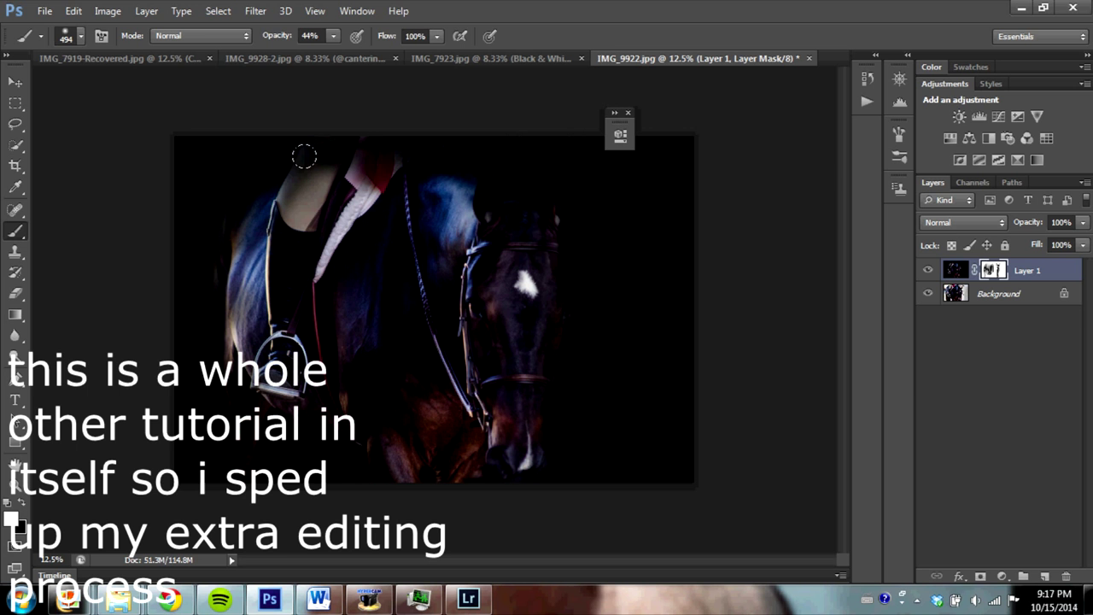
Add a Curves adjustment layer bent for deeper shadows and brighter midtones.
left_click(147, 11)
mouse_move(389, 198)
left_click(355, 180)
left_click_drag(513, 120, 769, 102)
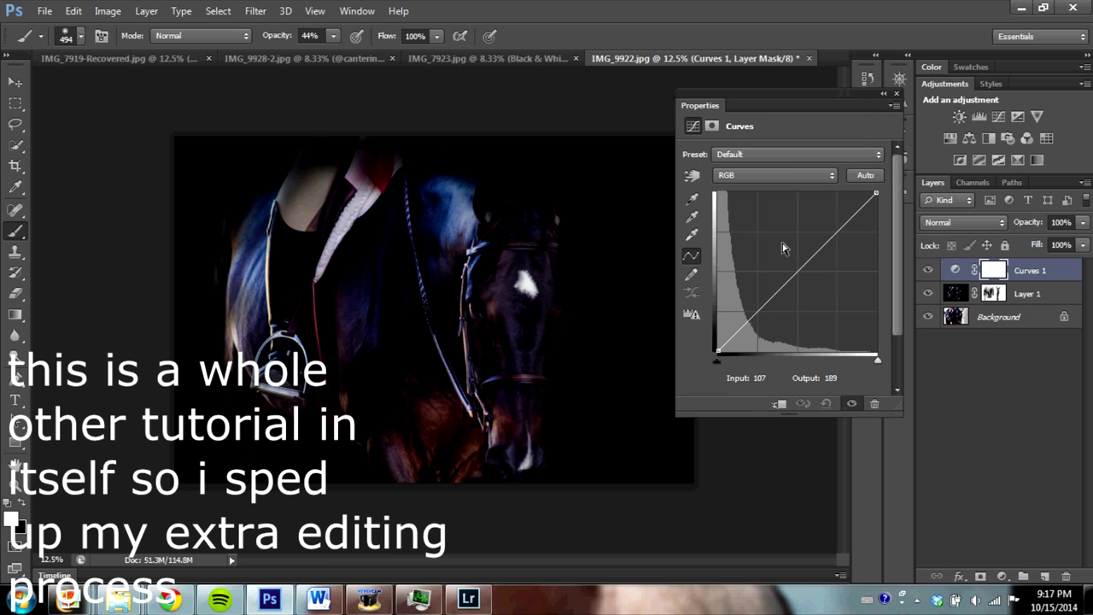
left_click_drag(799, 265, 793, 269)
left_click(732, 342)
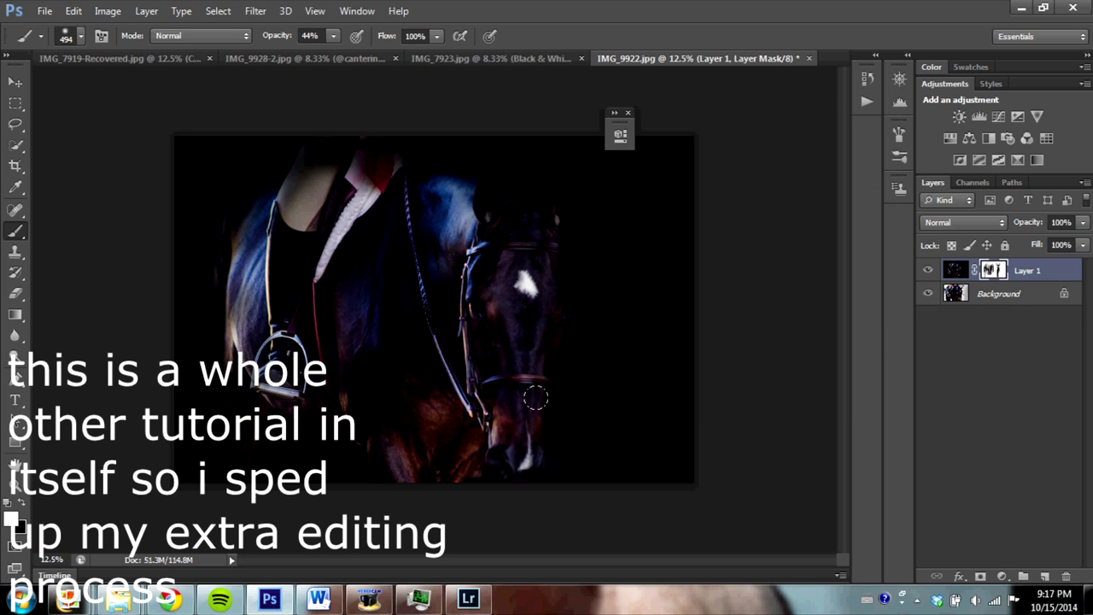
left_click(147, 11)
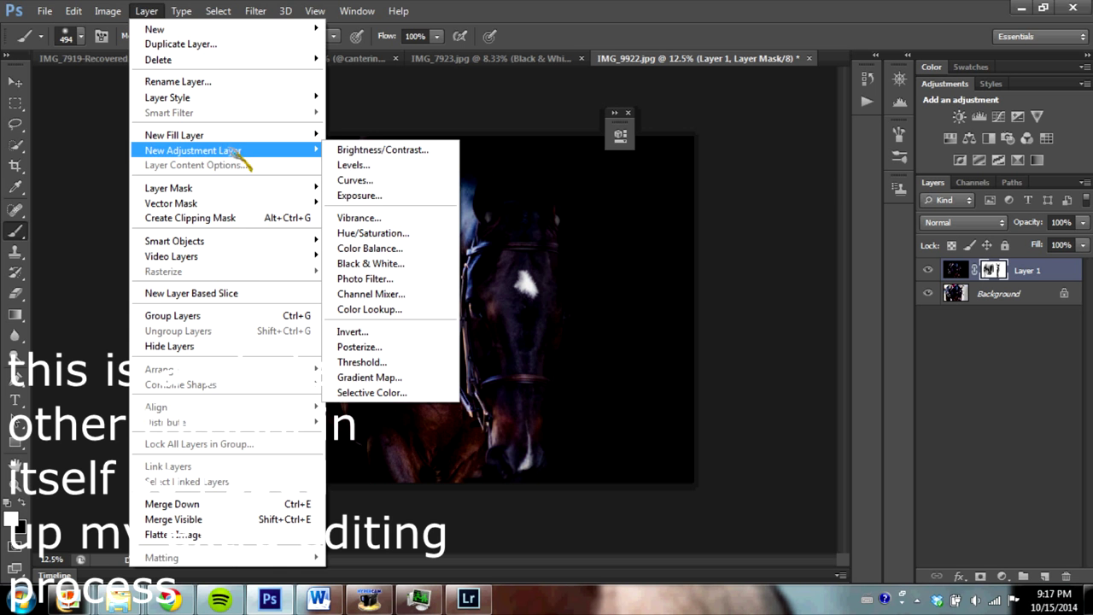
left_click(354, 181)
key("Return")
left_click_drag(799, 265, 799, 266)
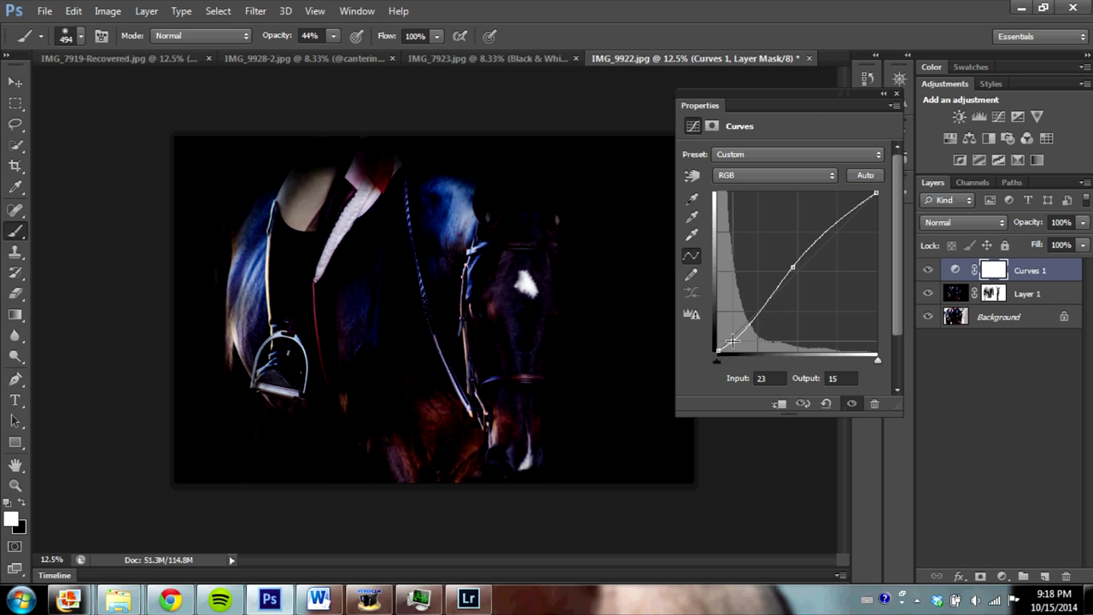
left_click(894, 105)
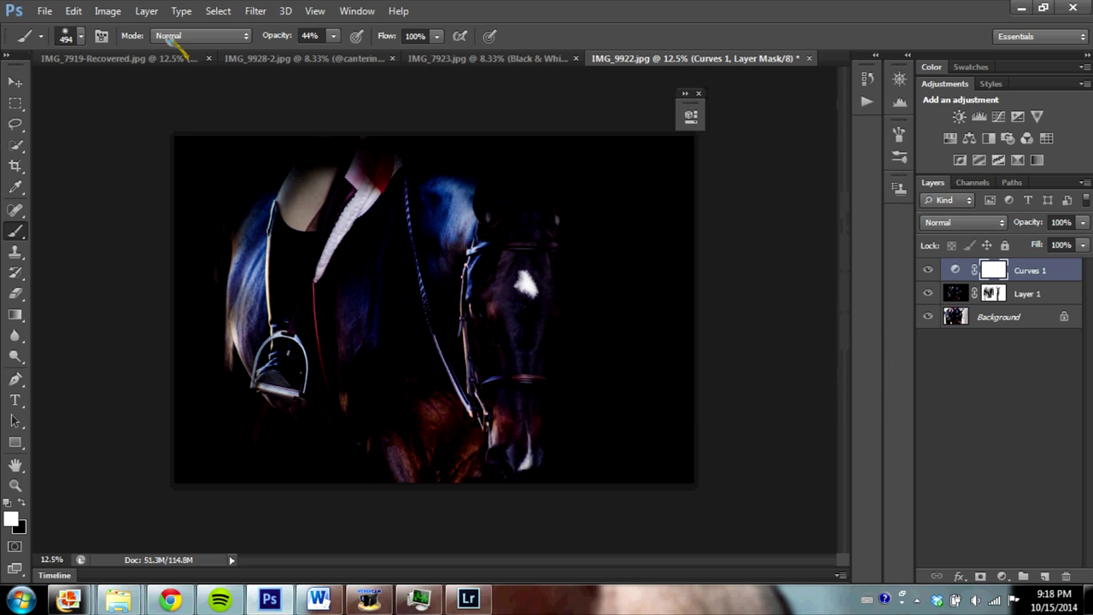
Add a Black & White layer with adjusted reds, then Brightness/Contrast, and collapse Properties.
left_click(147, 11)
left_click(354, 333)
left_click(680, 188)
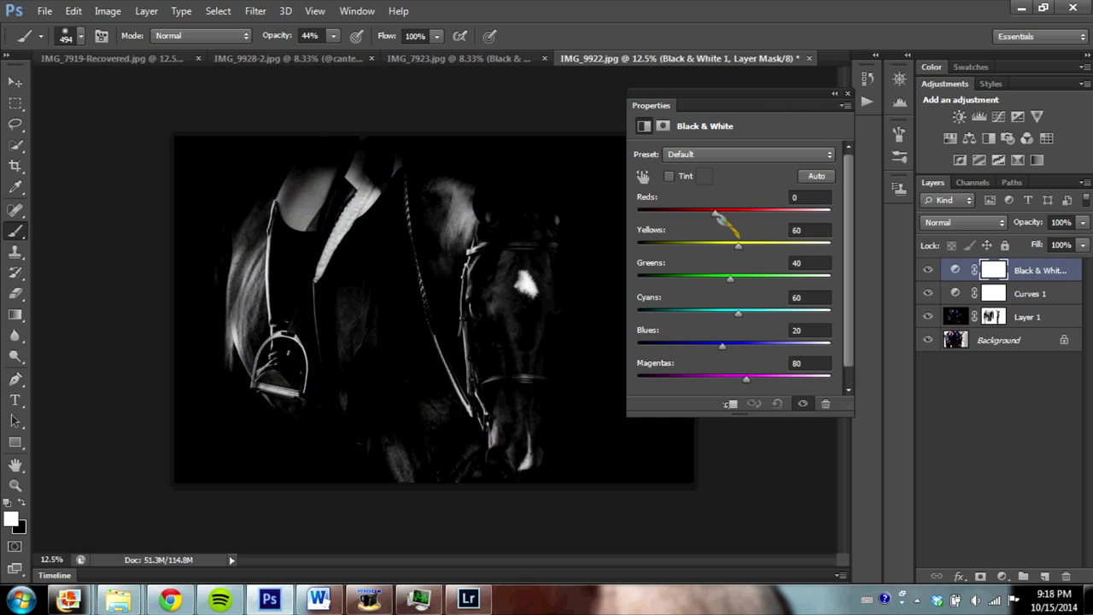
mouse_move(698, 214)
left_mouse_down()
mouse_move(677, 214)
mouse_move(750, 195)
mouse_move(763, 227)
left_mouse_up()
left_click(147, 11)
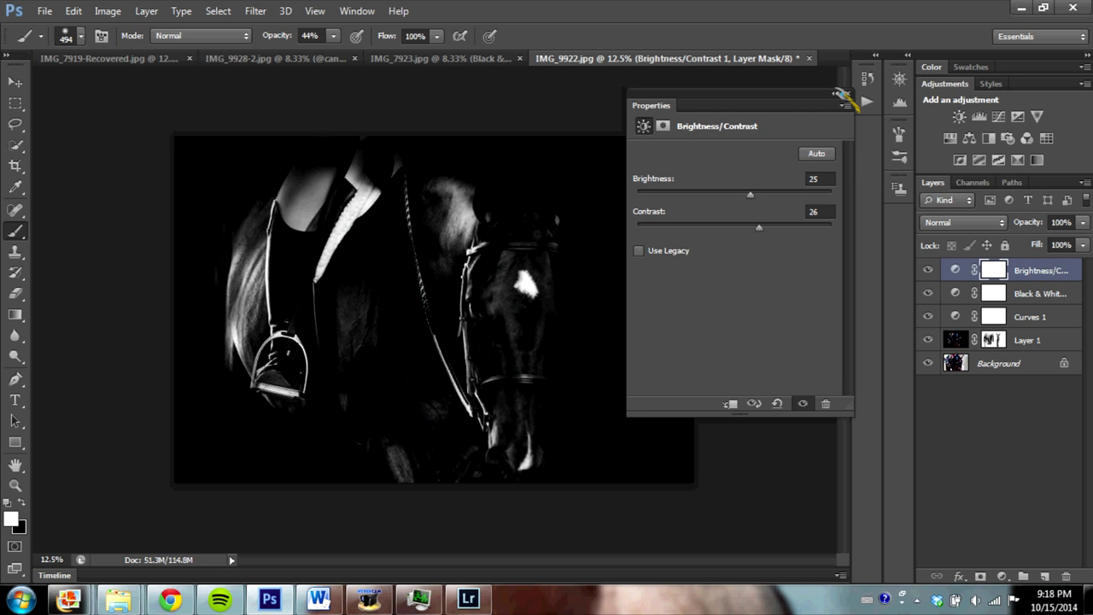
left_click(834, 93)
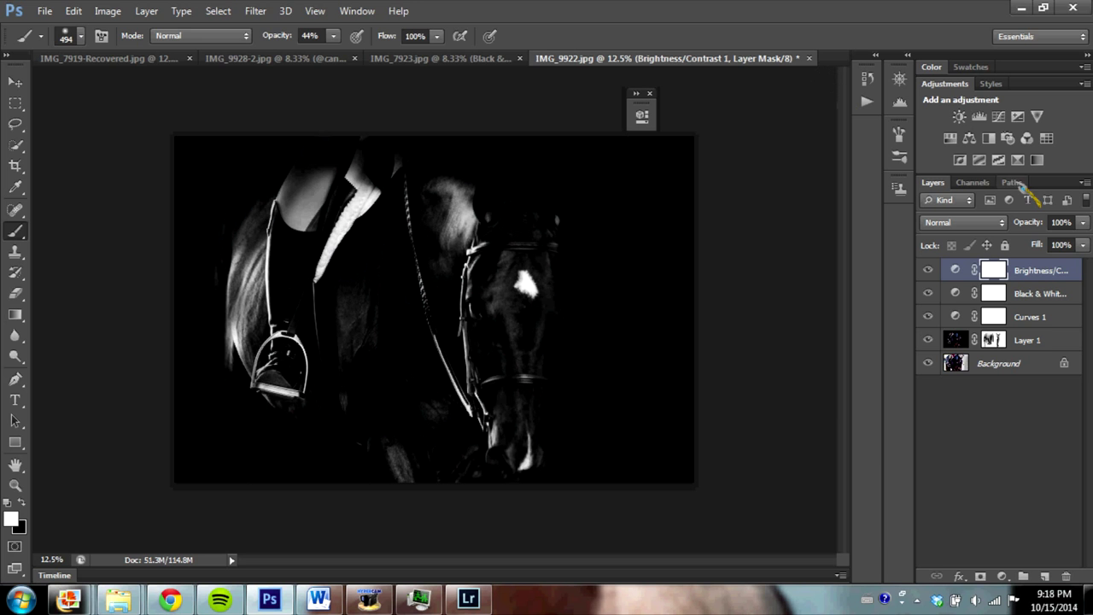
left_click(1006, 365)
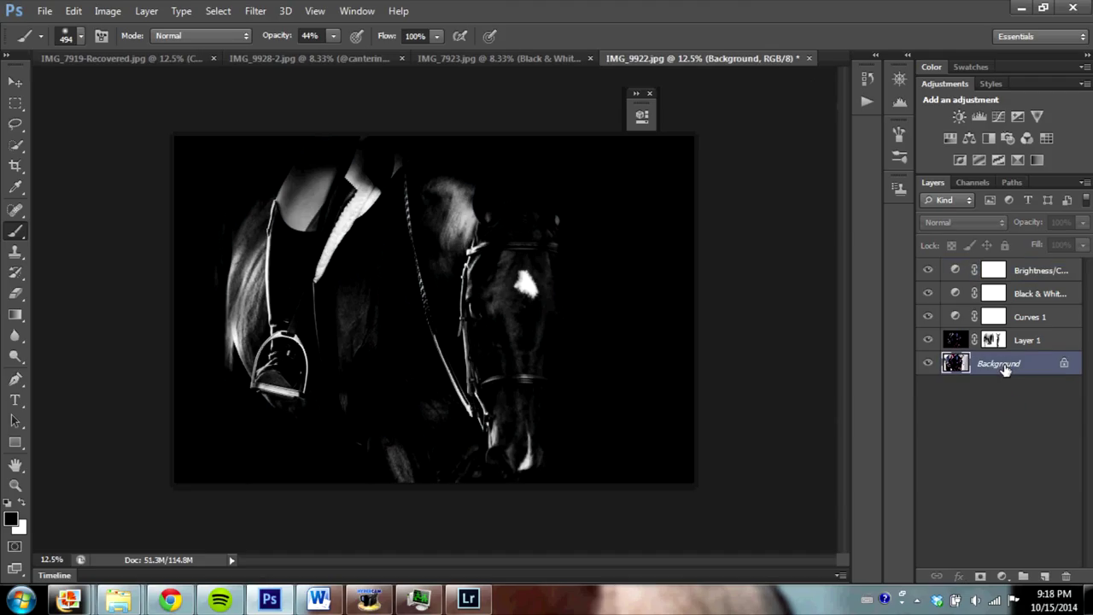